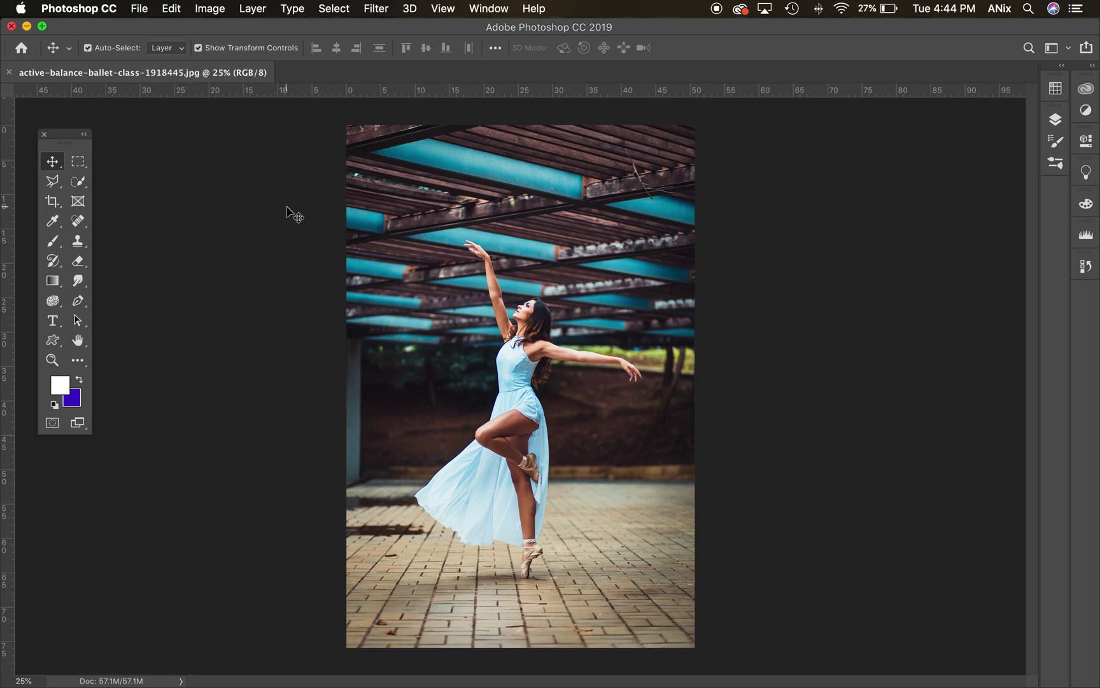
Step: Zoom the ballet photo to 66.7% around the dancer's upper body and choose Quick Selection
{"action": "key", "text": "super+equal"}
{"action": "key", "text": "super+equal"}
{"action": "key", "text": "super+equal"}
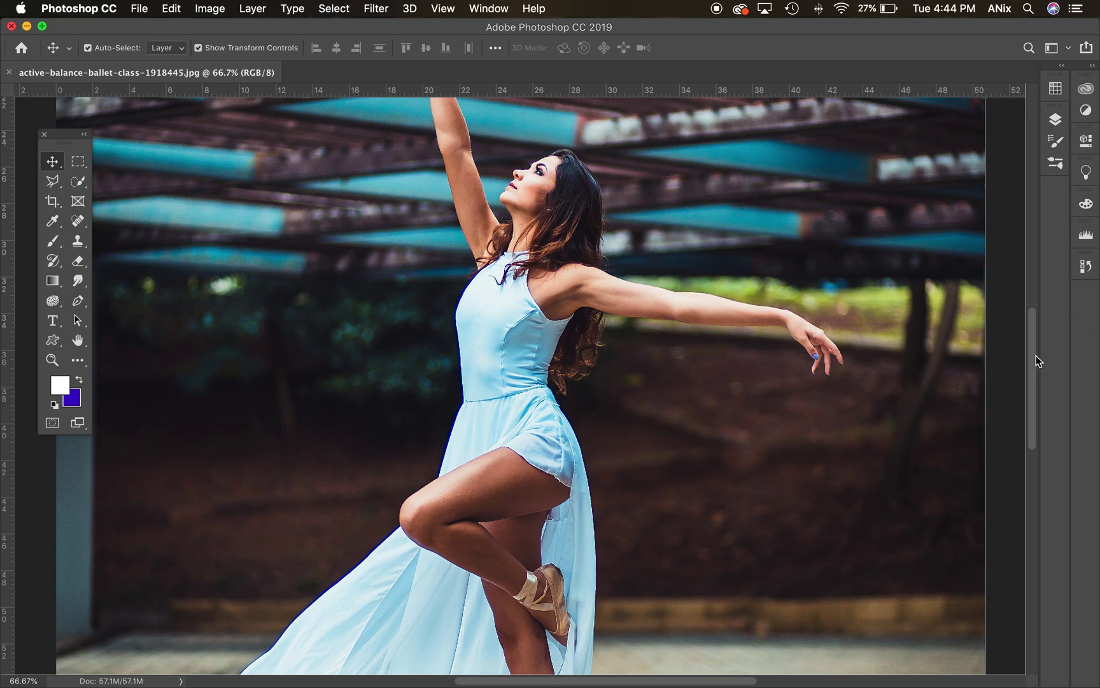
{"action": "scroll", "coordinate": [1037, 355], "scroll_direction": "up", "scroll_amount": 8}
{"action": "left_click_drag", "start_coordinate": [1031, 332], "coordinate": [1031, 327]}
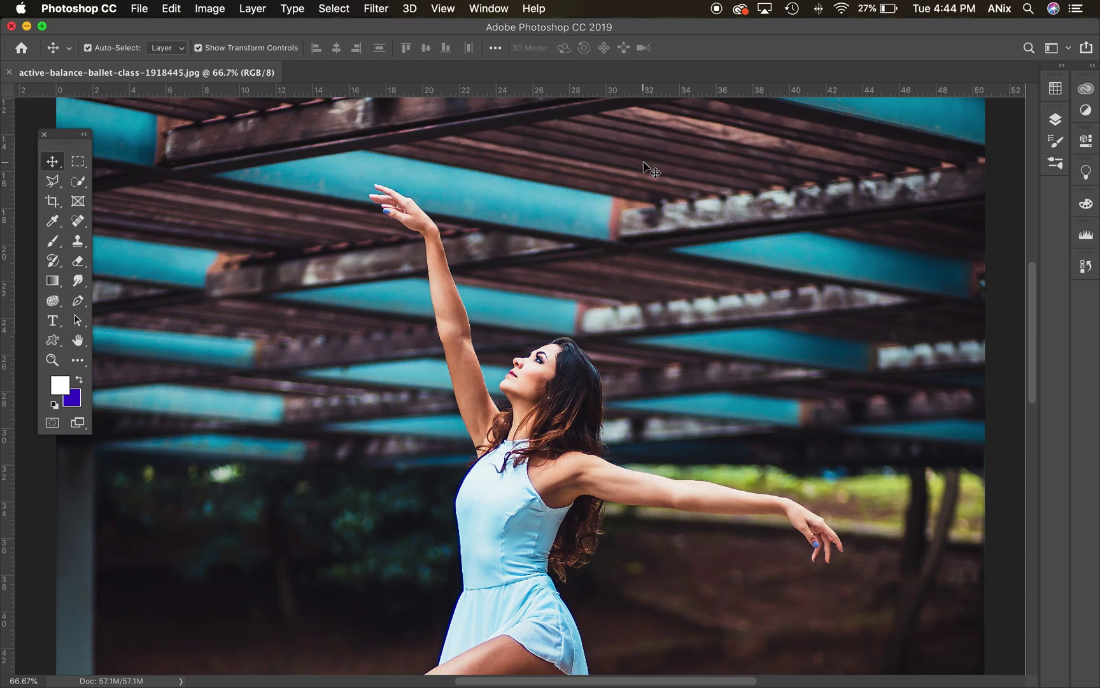
{"action": "left_click", "coordinate": [78, 183]}
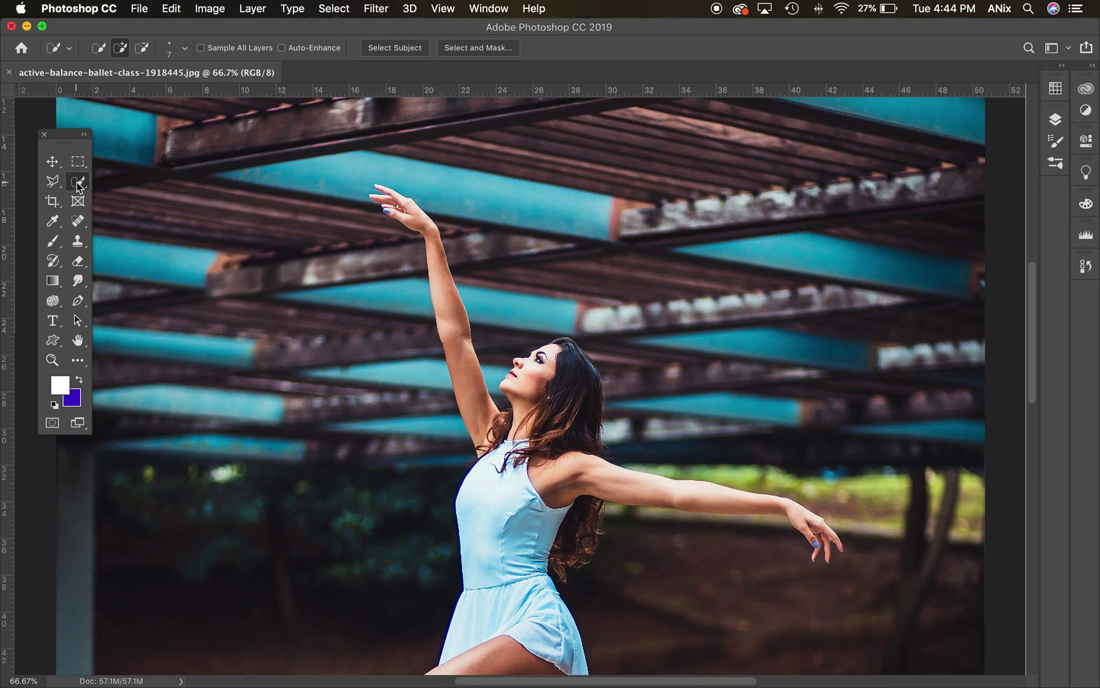
Step: Quick-select the outstretched arm, its top edge and wrist, enlarging the brush to 60
{"action": "right_click", "coordinate": [78, 183]}
{"action": "left_click", "coordinate": [127, 180]}
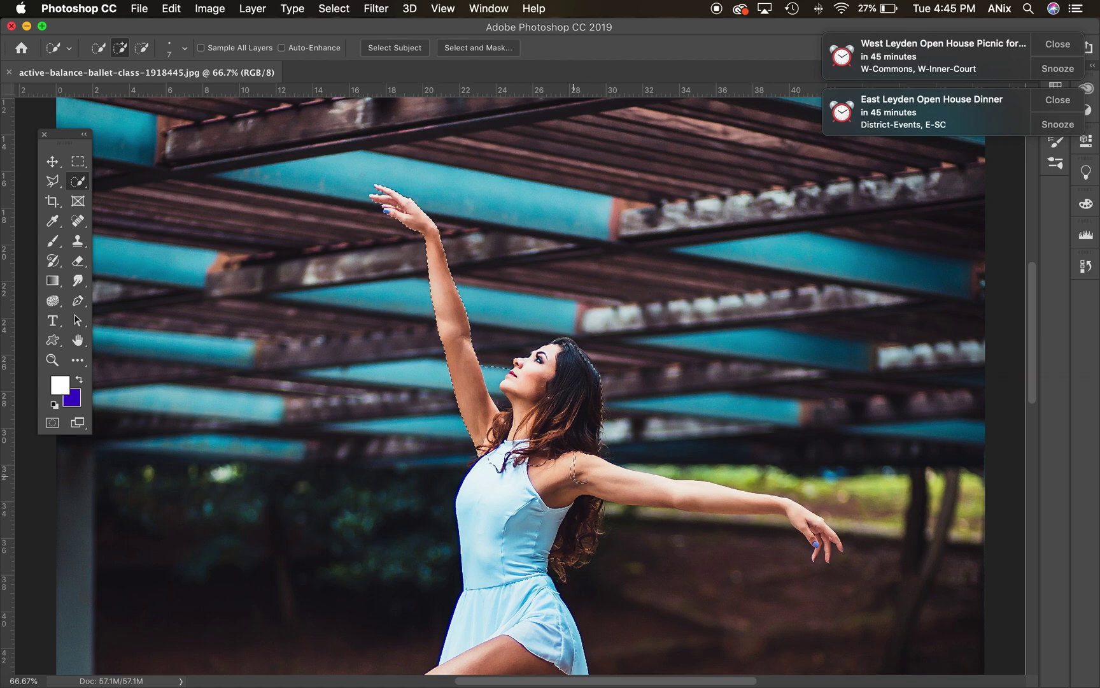
{"action": "left_click_drag", "start_coordinate": [583, 481], "coordinate": [764, 495]}
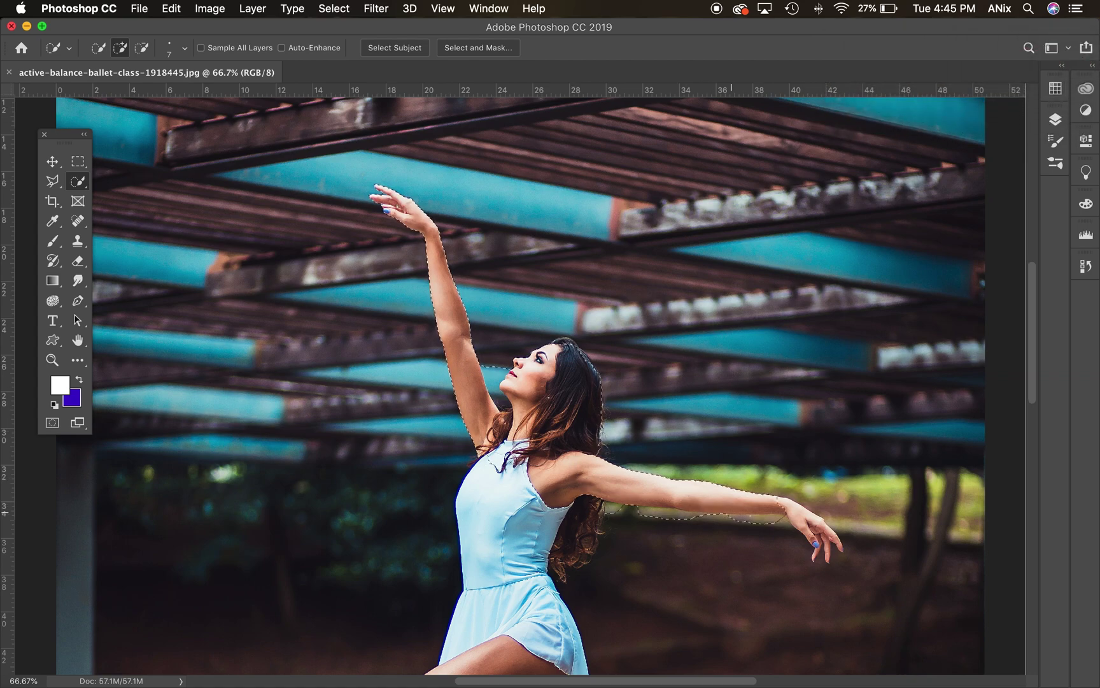
{"action": "left_click_drag", "start_coordinate": [731, 512], "coordinate": [790, 512]}
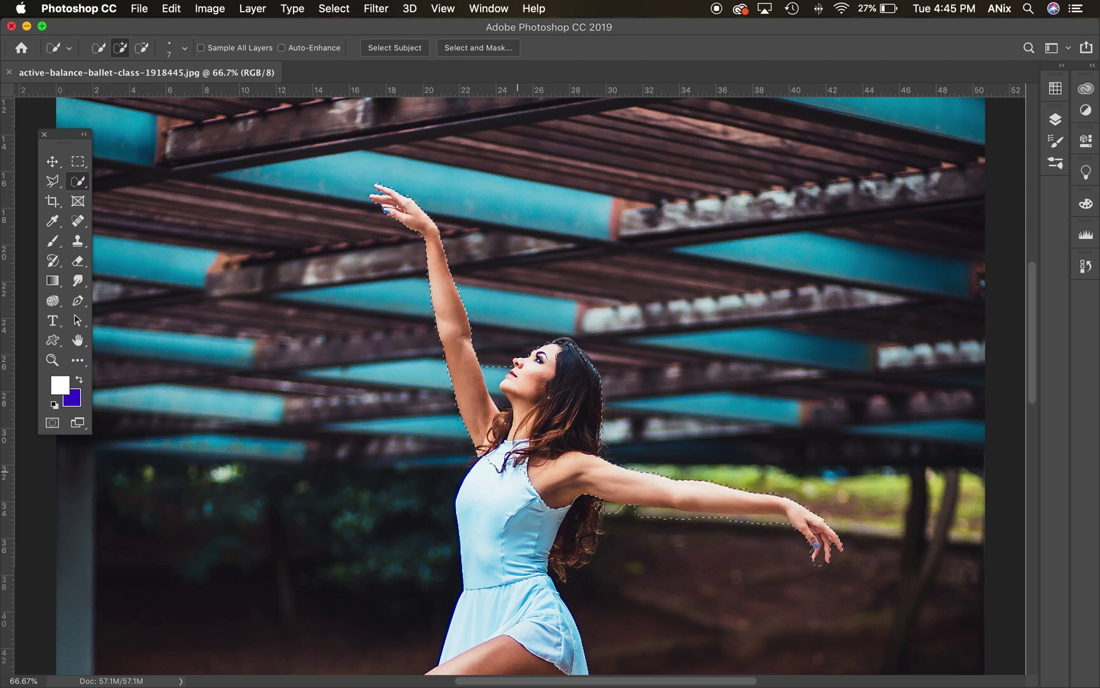
{"action": "key", "text": "bracketright"}
{"action": "key", "text": "bracketright"}
{"action": "key", "text": "bracketright"}
{"action": "key", "text": "bracketright"}
{"action": "key", "text": "bracketright"}
{"action": "key", "text": "bracketright"}
{"action": "key", "text": "bracketright"}
{"action": "key", "text": "bracketright"}
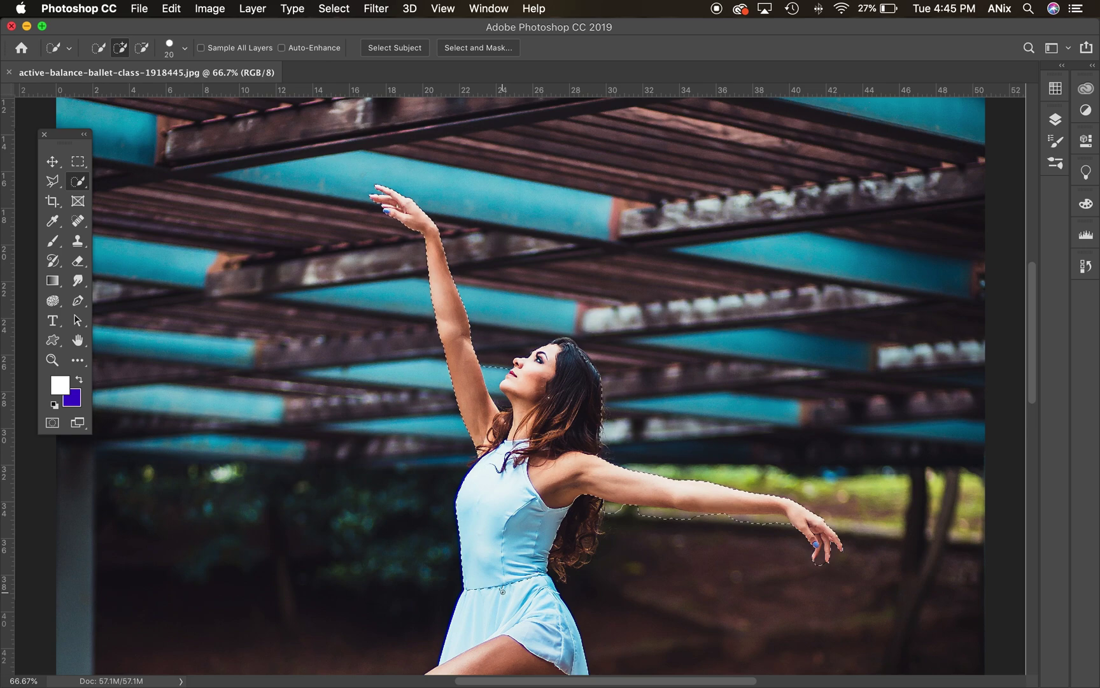
{"action": "key", "text": "bracketright"}
{"action": "key", "text": "bracketright"}
{"action": "key", "text": "bracketright"}
{"action": "key", "text": "bracketright"}
{"action": "key", "text": "super+r"}
{"action": "left_click_drag", "start_coordinate": [510, 525], "coordinate": [507, 447]}
{"action": "key", "text": "super+r"}
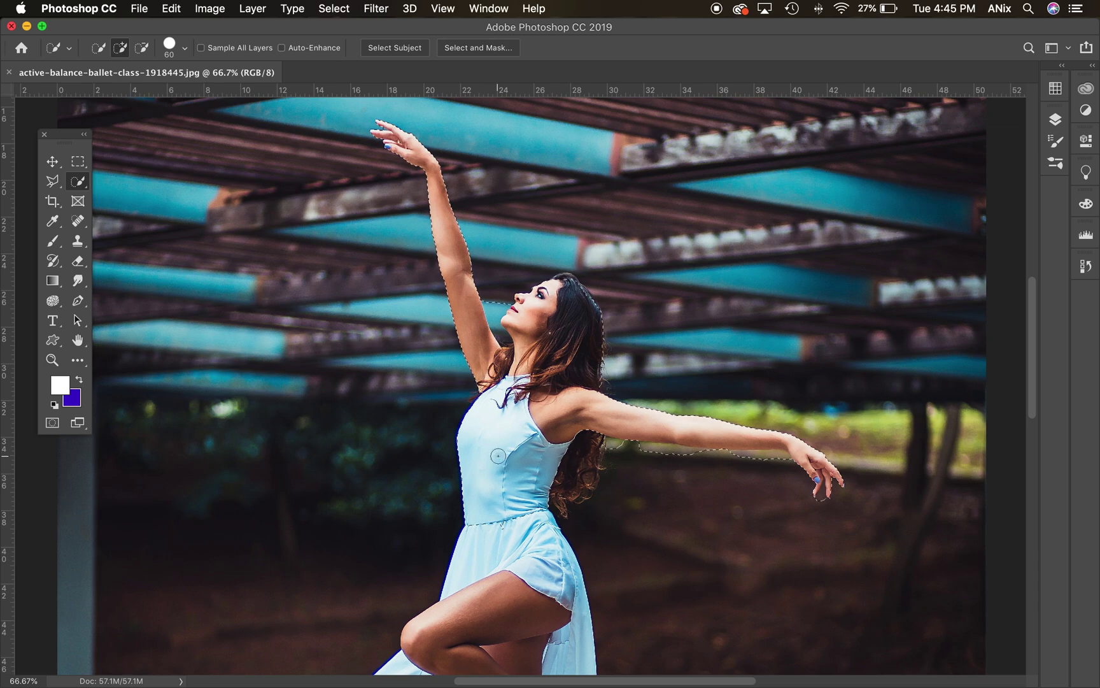
Step: At 100% zoom, subtract the gap by the face and background under the arm, then re-add the forearm
{"action": "key", "text": "super+r"}
{"action": "left_click_drag", "start_coordinate": [488, 456], "coordinate": [466, 519]}
{"action": "key", "text": "super+r"}
{"action": "key", "text": "super+1"}
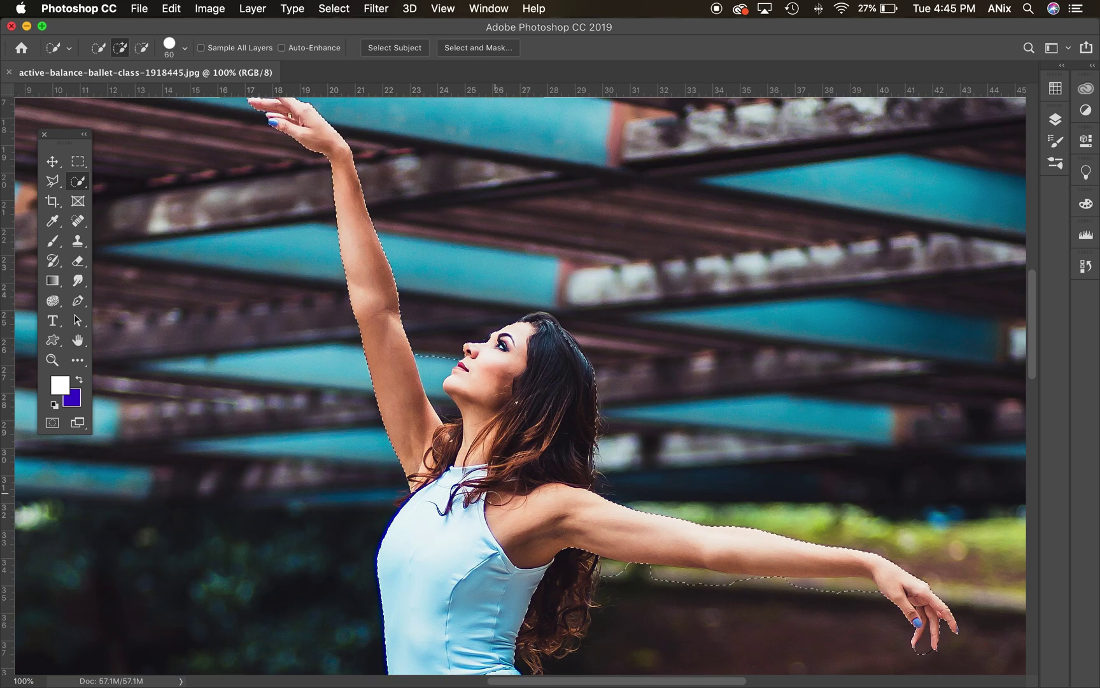
{"action": "left_click_drag", "start_coordinate": [482, 516], "coordinate": [472, 461]}
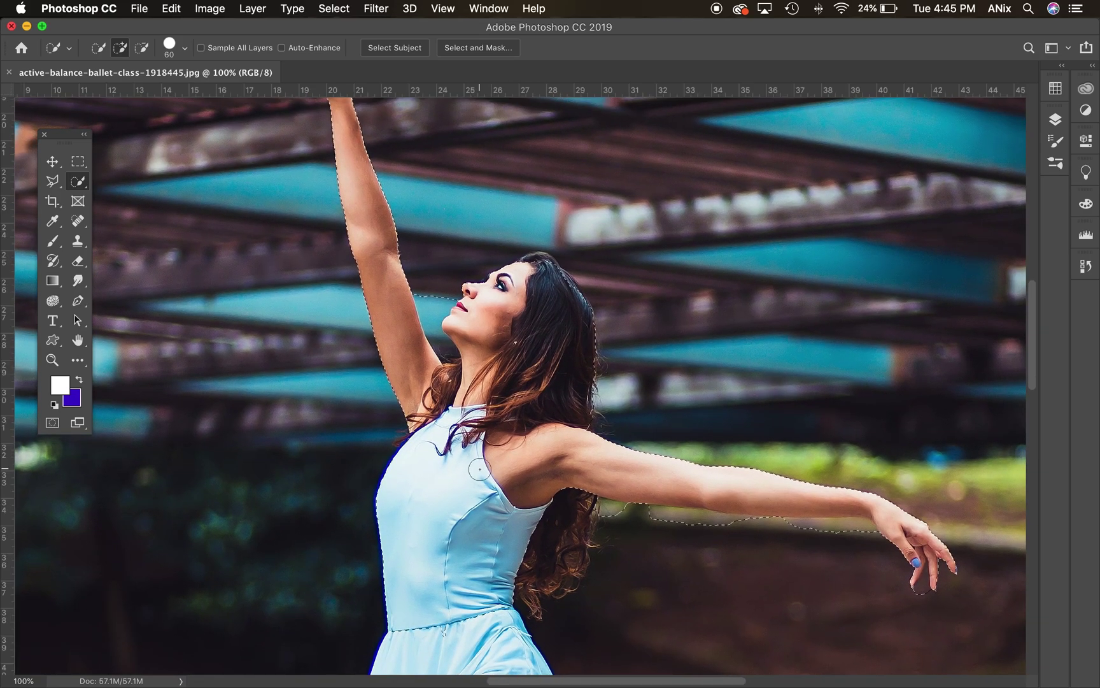
{"action": "scroll", "coordinate": [471, 414], "scroll_direction": "up", "scroll_amount": 1}
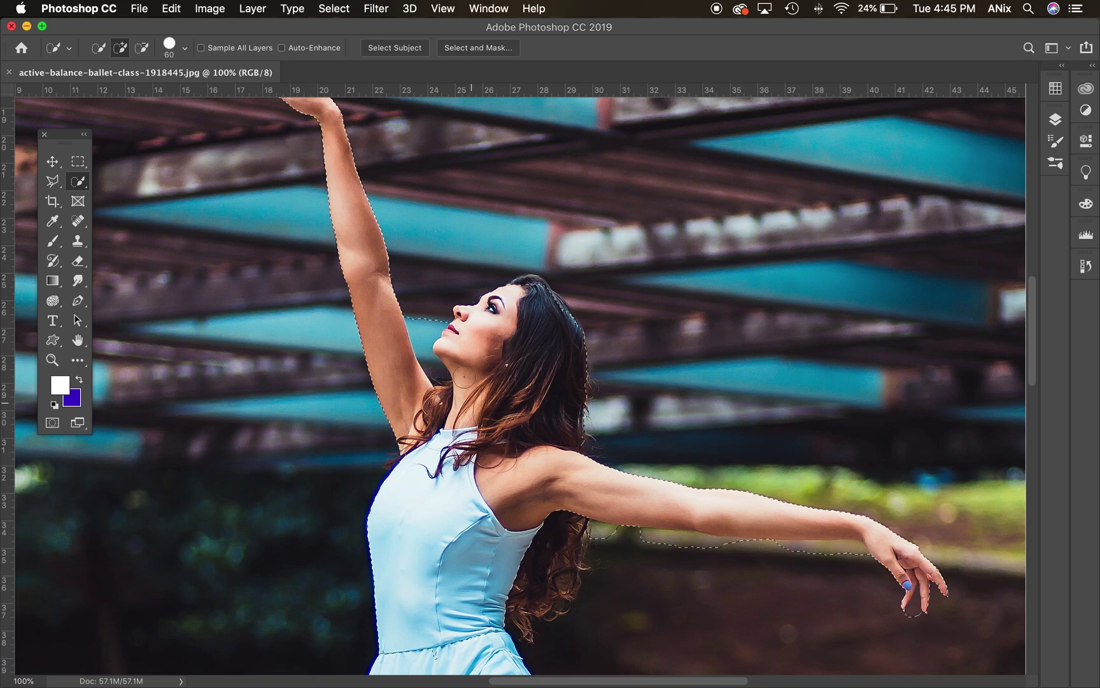
{"action": "key", "text": "alt"}
{"action": "left_click", "coordinate": [431, 318]}
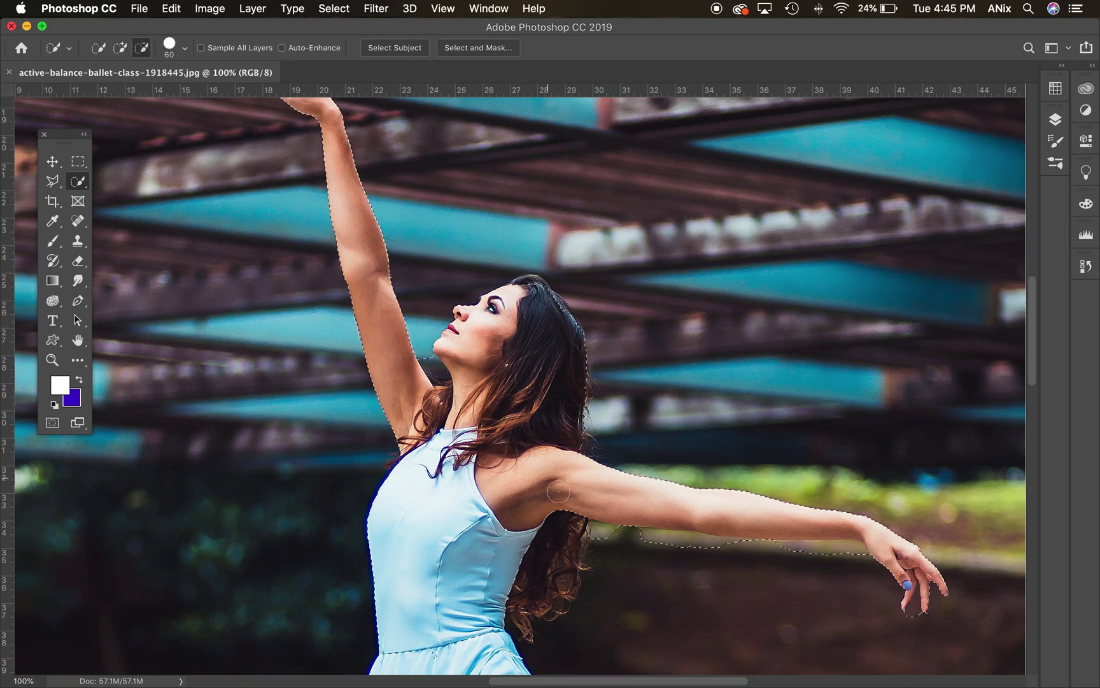
{"action": "left_click_drag", "start_coordinate": [692, 547], "coordinate": [821, 555]}
{"action": "key", "text": "alt"}
{"action": "left_click_drag", "start_coordinate": [716, 514], "coordinate": [802, 528]}
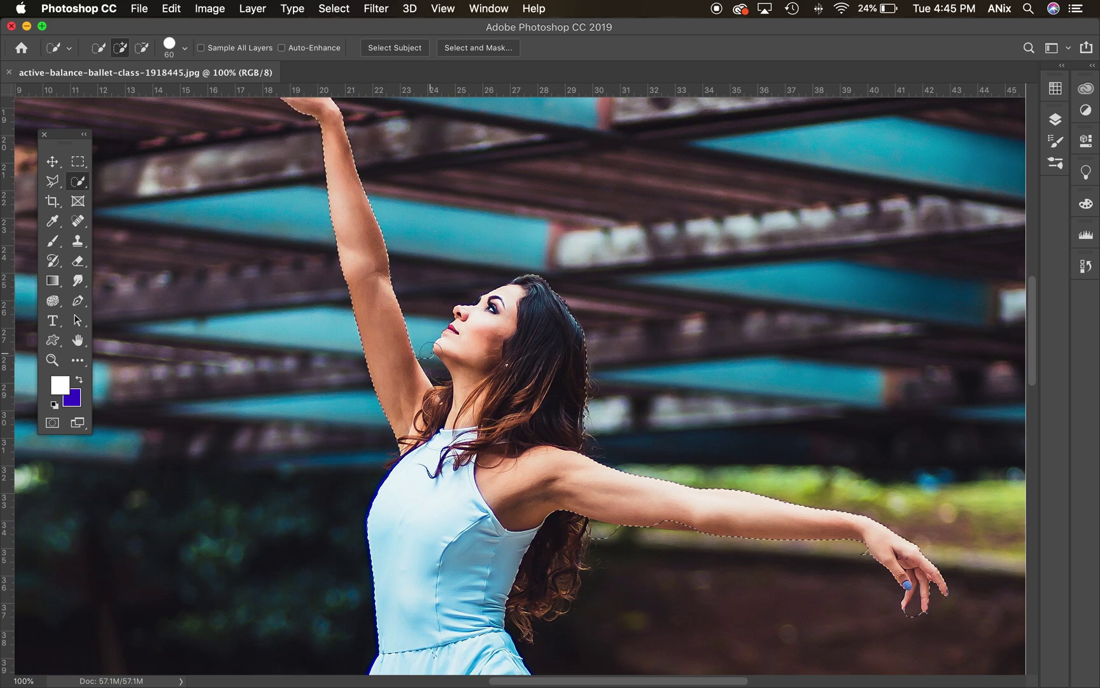
Step: Preview the selection as a Quick Mask, then invert it to the background and preview again
{"action": "left_click", "coordinate": [54, 423]}
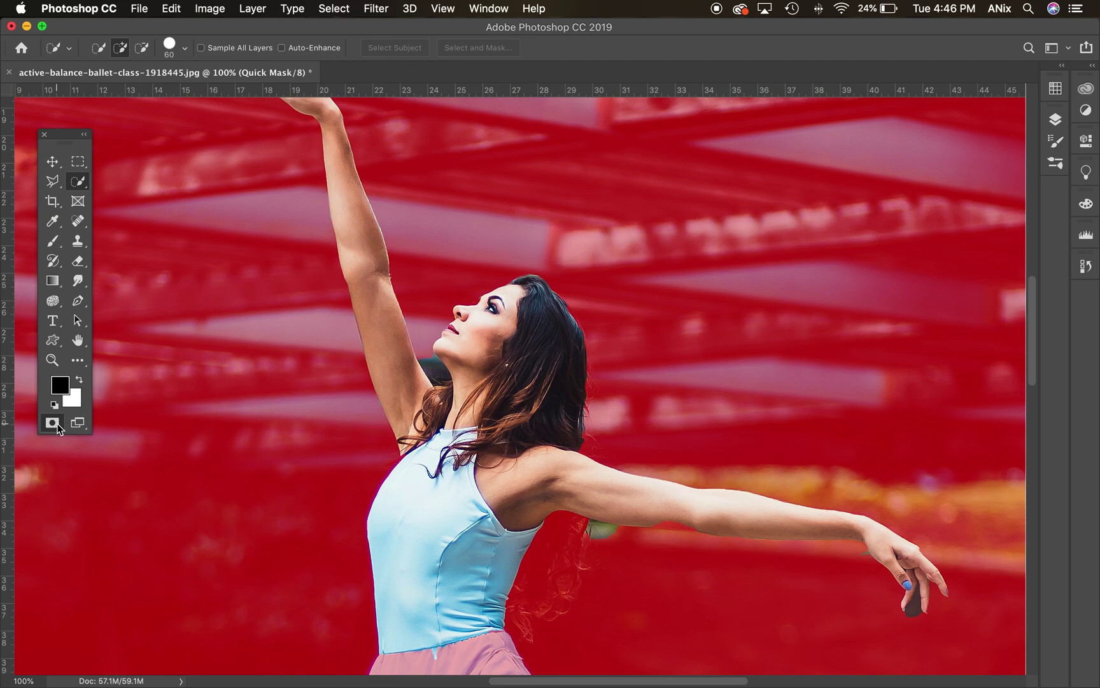
{"action": "left_click", "coordinate": [56, 424]}
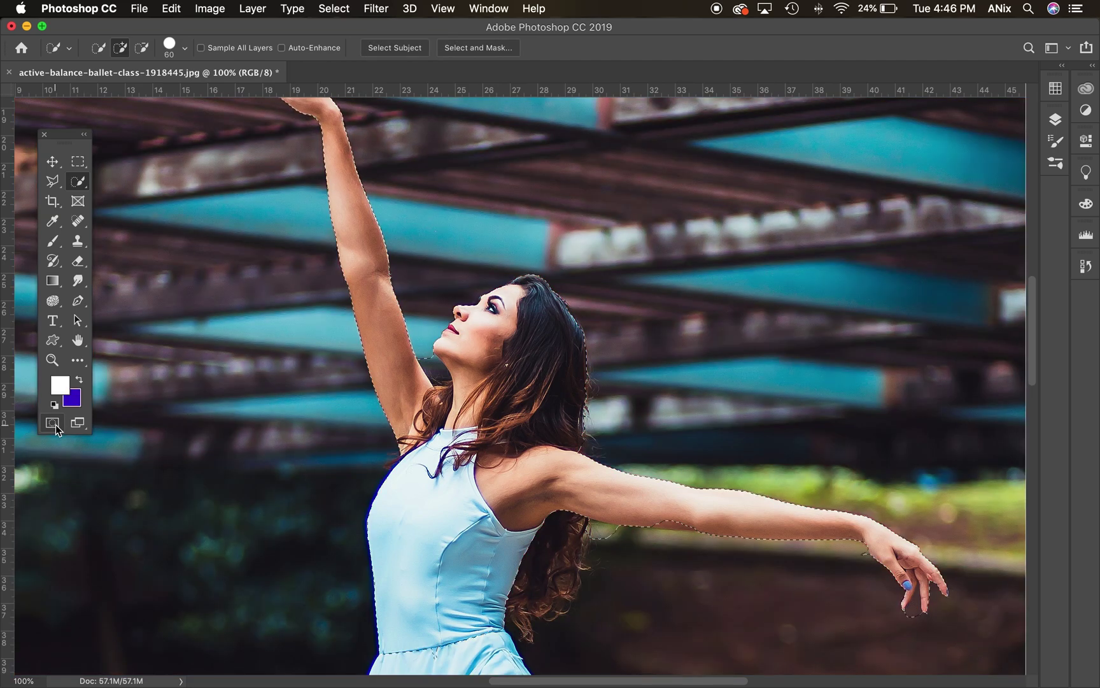
{"action": "left_click", "coordinate": [334, 8]}
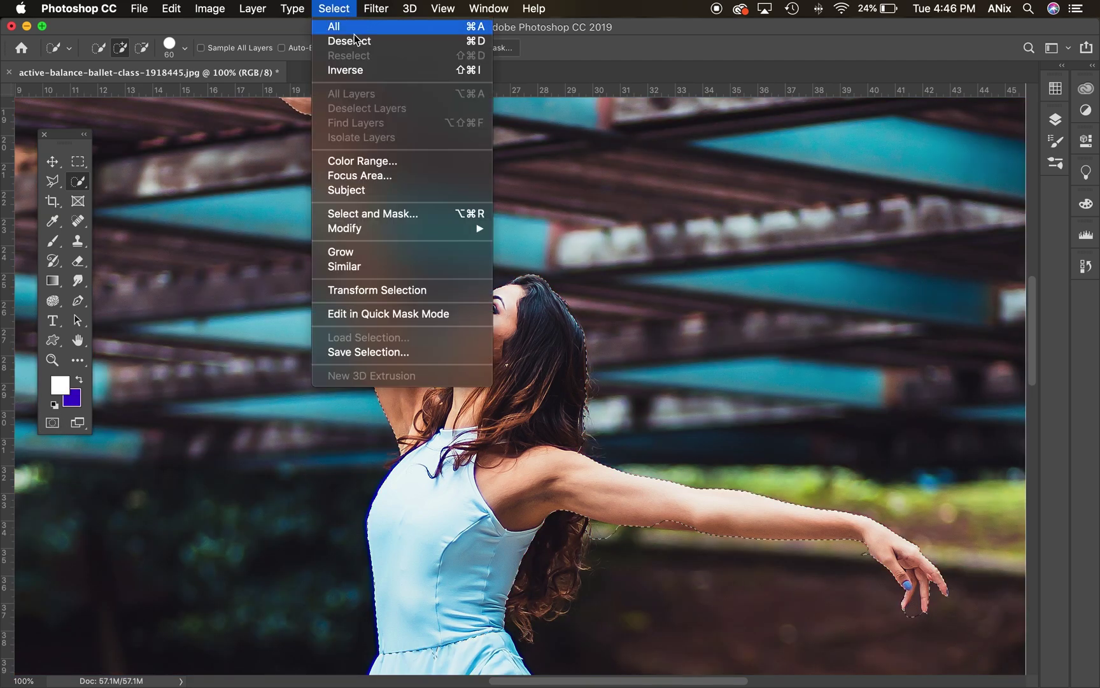
{"action": "left_click", "coordinate": [362, 70]}
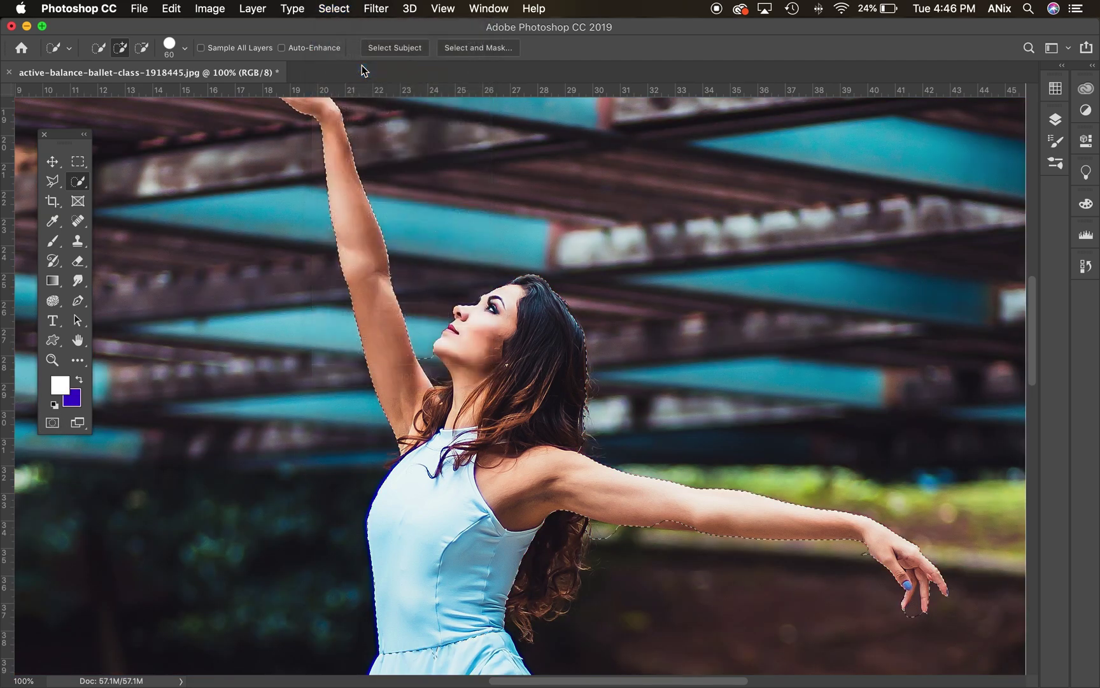
{"action": "left_click", "coordinate": [50, 427]}
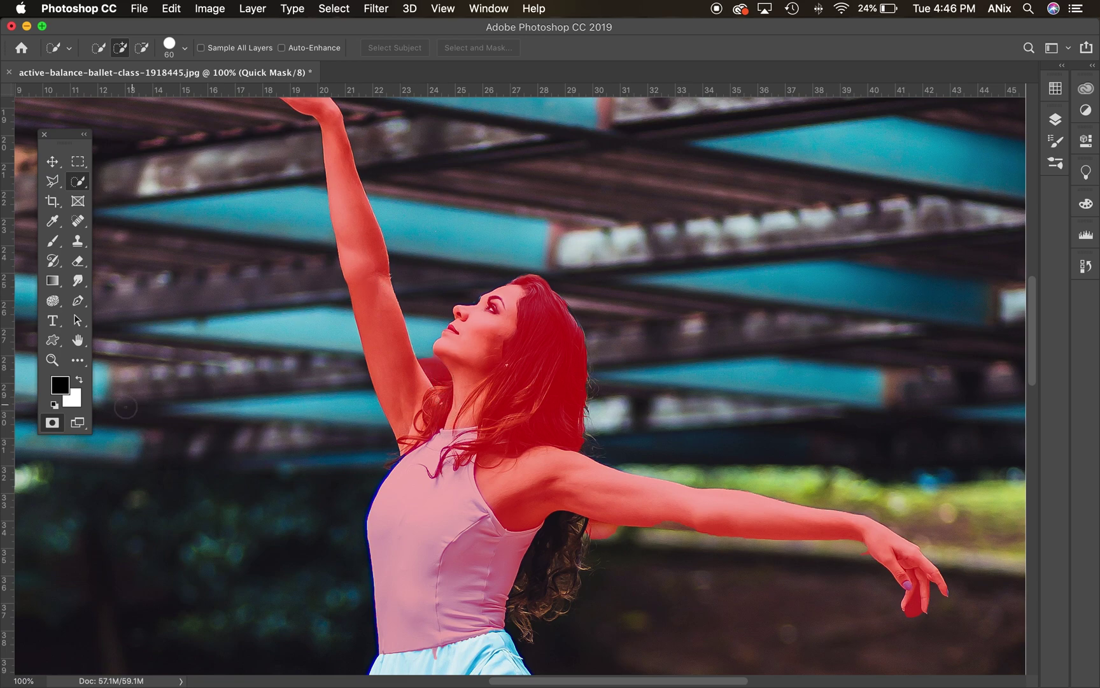
Step: Invert the selection back to the dancer and show it as a red Quick Mask again
{"action": "left_click", "coordinate": [340, 10]}
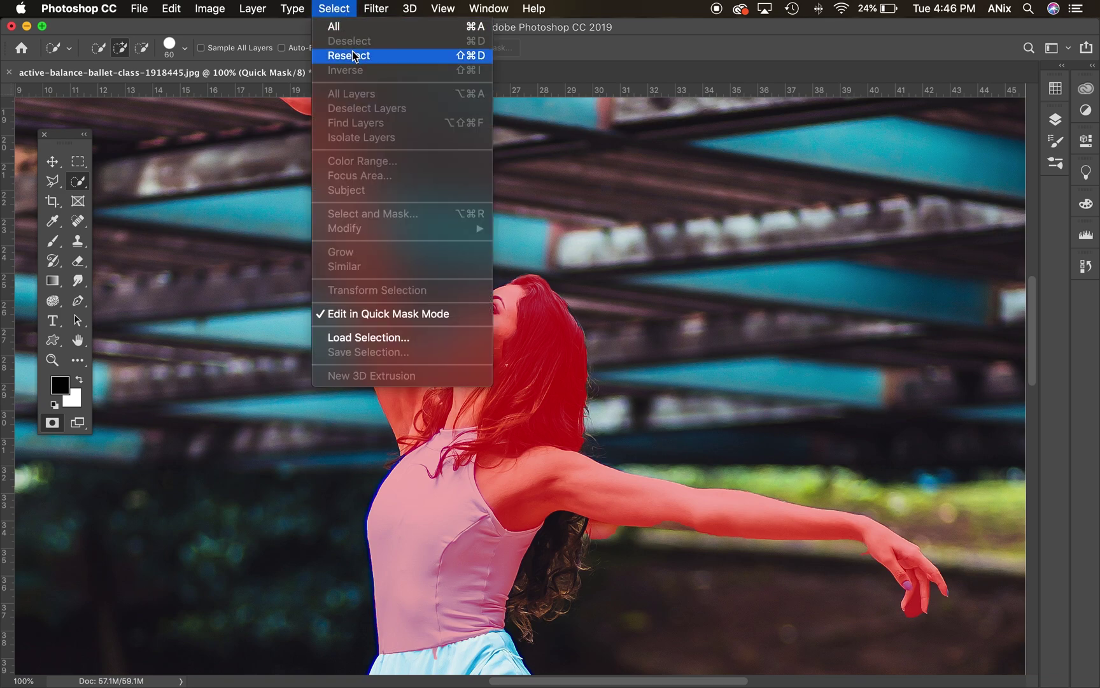
{"action": "left_click", "coordinate": [52, 424]}
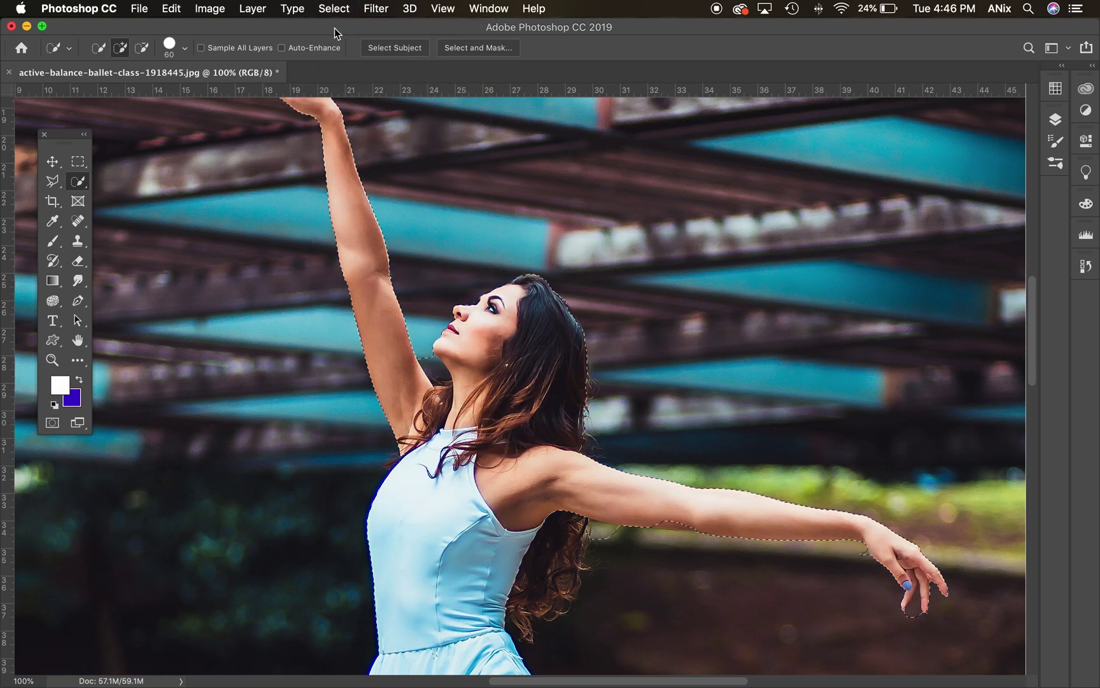
{"action": "left_click", "coordinate": [343, 9]}
{"action": "left_click", "coordinate": [352, 71]}
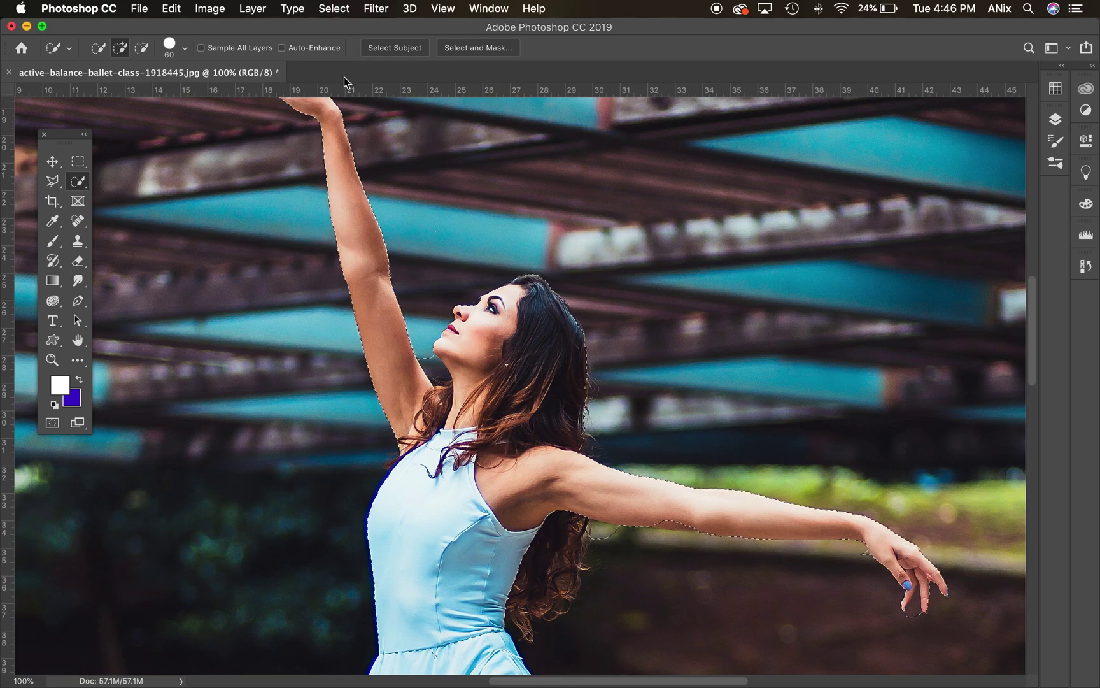
{"action": "left_click", "coordinate": [54, 423]}
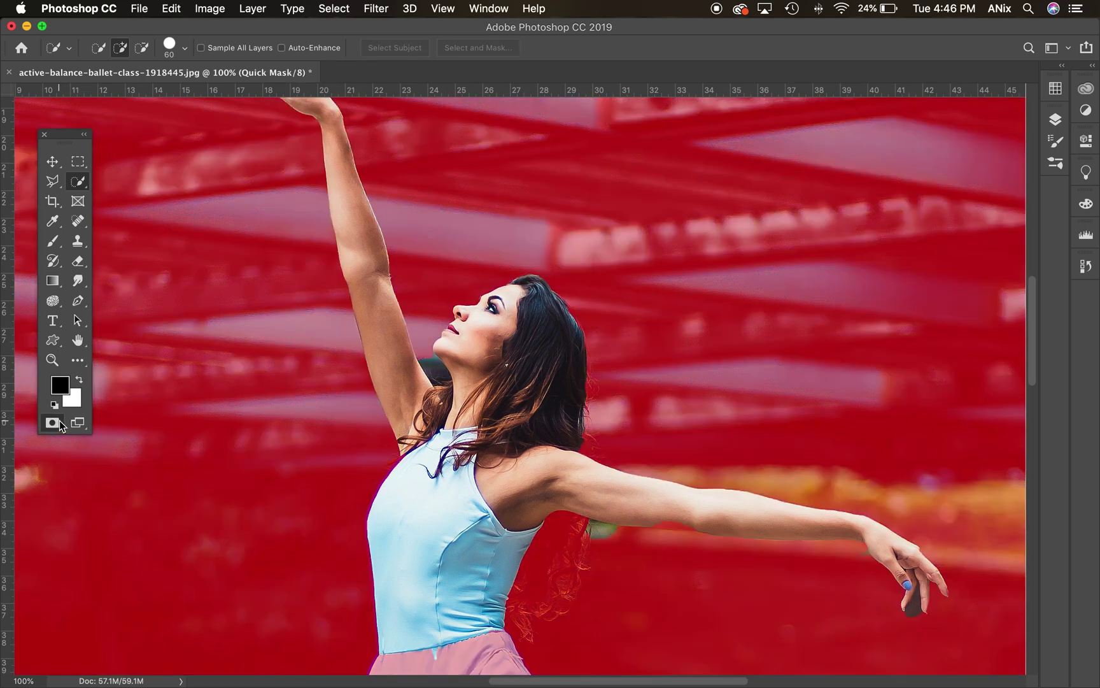
{"action": "left_click", "coordinate": [51, 243]}
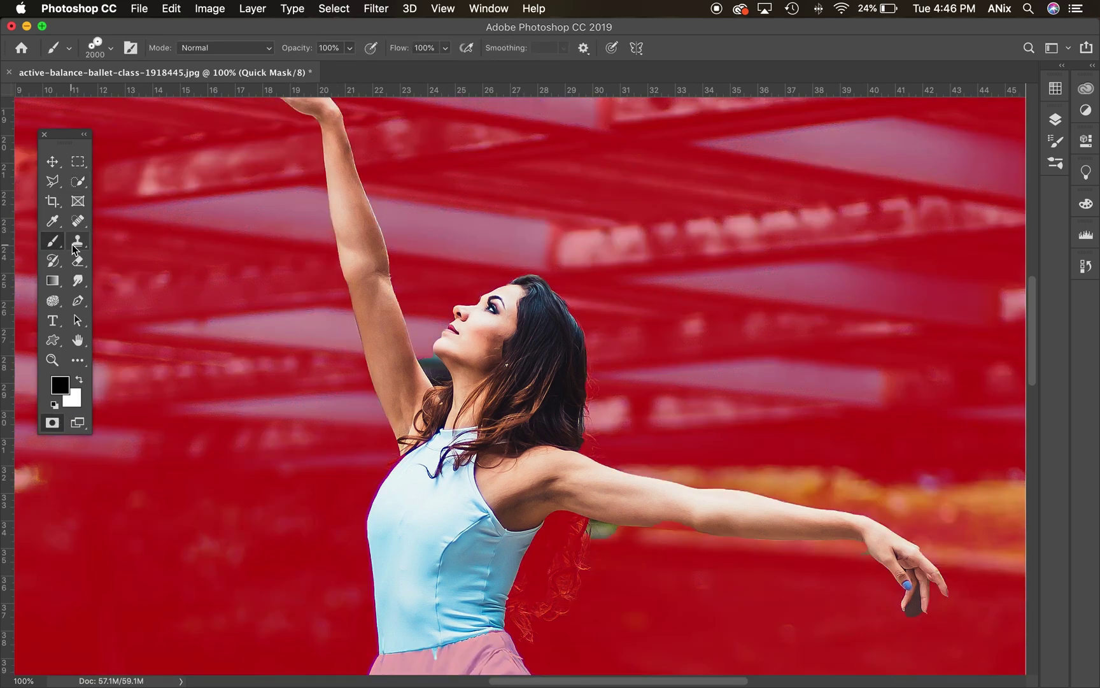
Step: Choose a hard round brush and shrink it to about 25 px for mask painting
{"action": "key", "text": "super+r"}
{"action": "scroll", "coordinate": [398, 334], "scroll_direction": "up", "scroll_amount": 5}
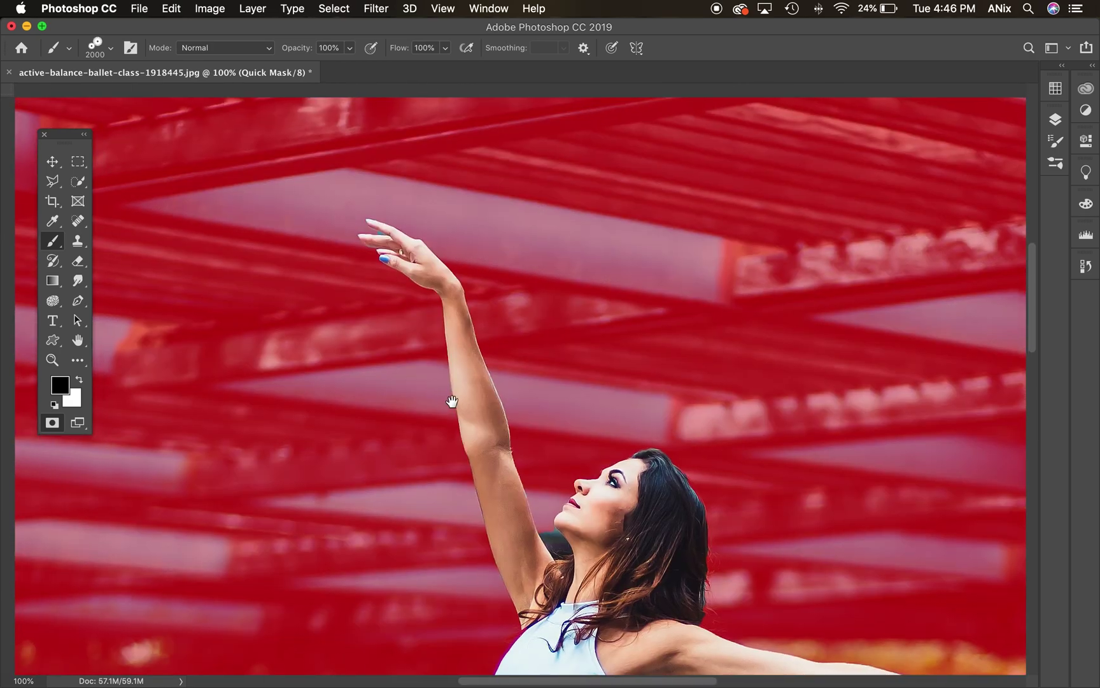
{"action": "key", "text": "super+r"}
{"action": "left_click", "coordinate": [112, 48]}
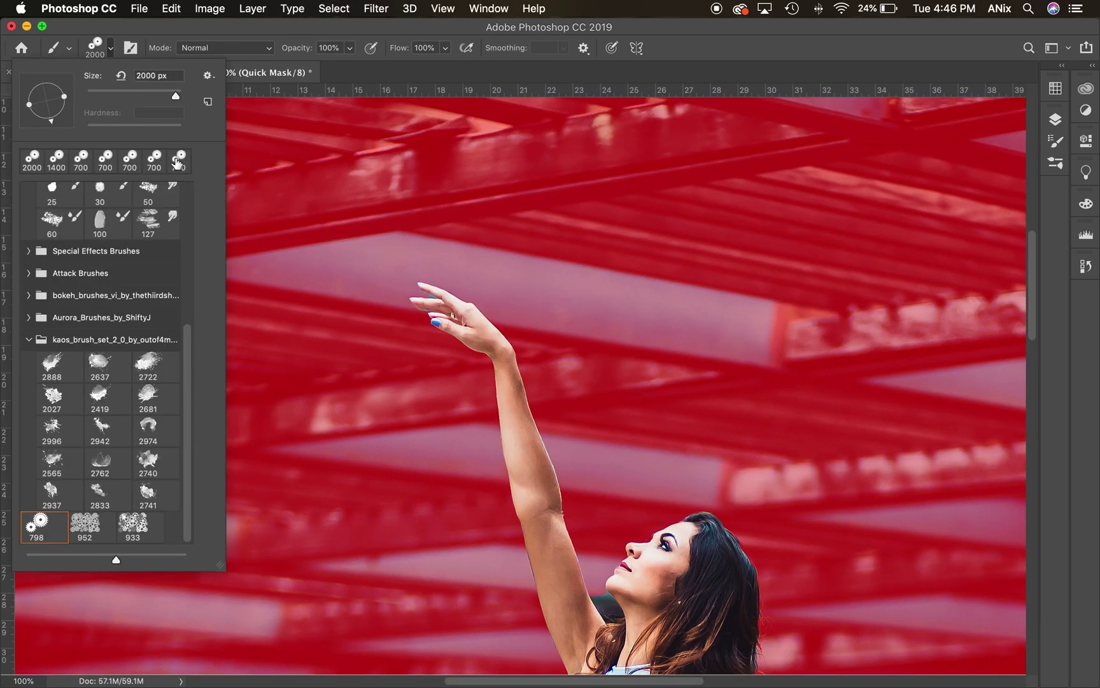
{"action": "left_click_drag", "start_coordinate": [184, 344], "coordinate": [198, 191]}
{"action": "left_click", "coordinate": [100, 221]}
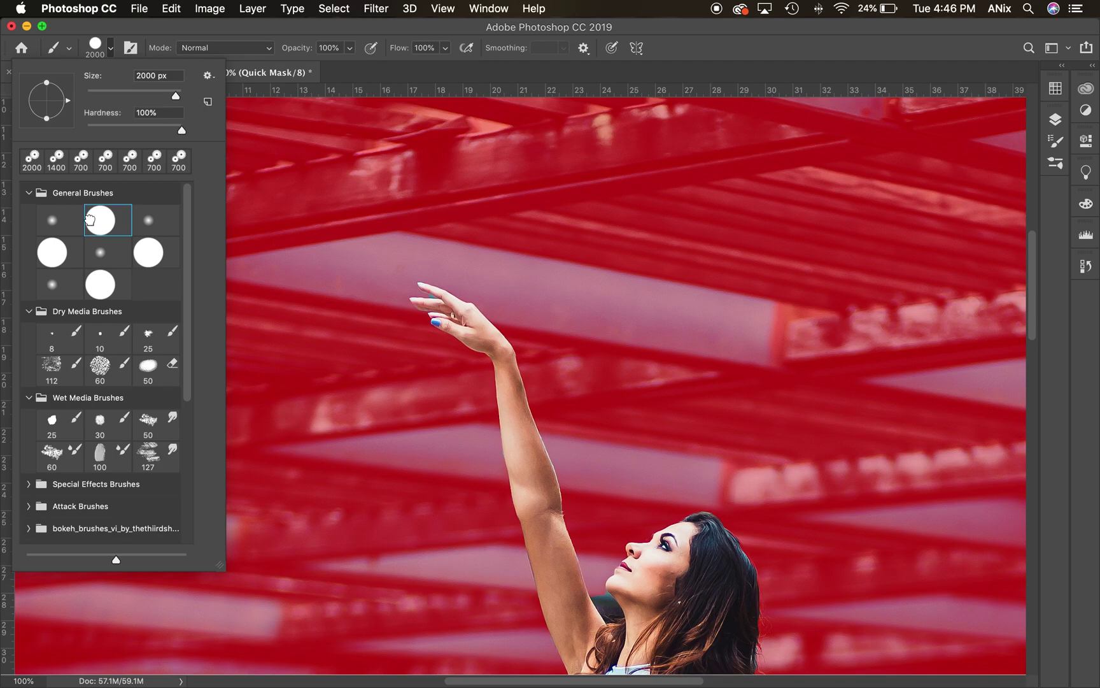
{"action": "left_click", "coordinate": [233, 21]}
{"action": "key", "text": "bracketleft"}
{"action": "key", "text": "bracketleft"}
{"action": "key", "text": "bracketleft"}
{"action": "key", "text": "bracketleft"}
{"action": "key", "text": "bracketleft"}
{"action": "key", "text": "bracketleft"}
{"action": "key", "text": "bracketleft"}
{"action": "key", "text": "bracketleft"}
{"action": "key", "text": "bracketleft"}
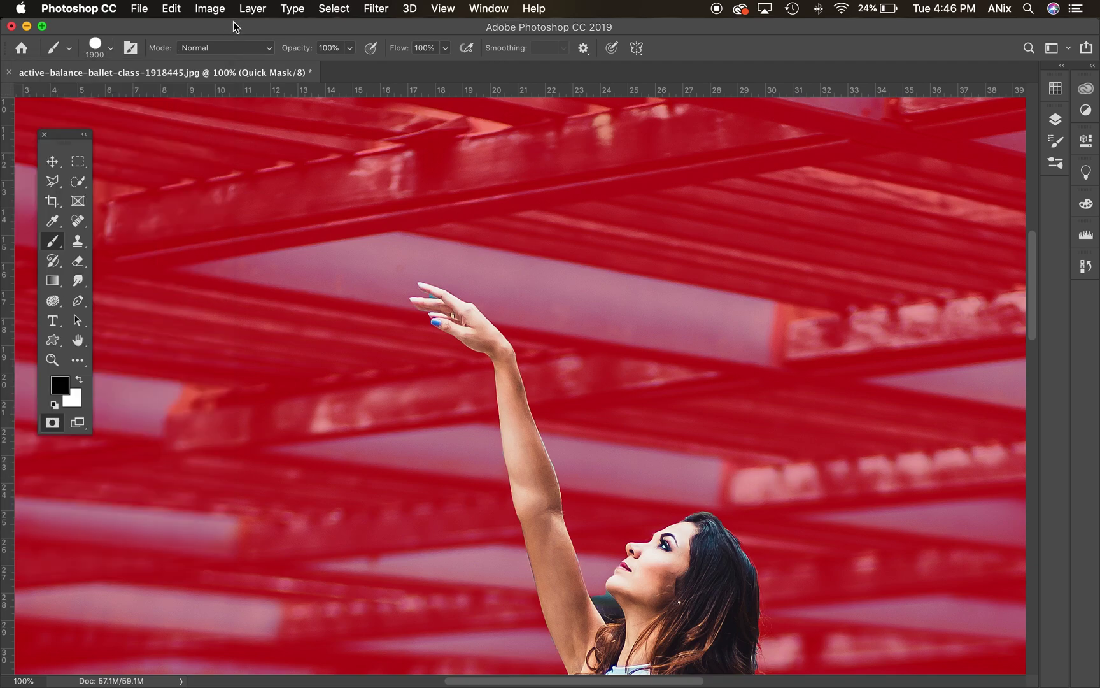
{"action": "key", "text": "bracketleft"}
{"action": "key", "text": "bracketleft"}
{"action": "key", "text": "bracketleft"}
{"action": "key", "text": "bracketleft"}
{"action": "key", "text": "bracketleft"}
{"action": "key", "text": "bracketleft"}
{"action": "key", "text": "bracketleft"}
{"action": "key", "text": "bracketleft"}
{"action": "key", "text": "bracketleft"}
{"action": "key", "text": "bracketleft"}
{"action": "key", "text": "bracketleft"}
{"action": "key", "text": "bracketleft"}
{"action": "key", "text": "bracketleft"}
{"action": "key", "text": "bracketleft"}
{"action": "key", "text": "bracketleft"}
{"action": "key", "text": "bracketleft"}
{"action": "key", "text": "bracketleft"}
{"action": "key", "text": "bracketleft"}
{"action": "key", "text": "bracketleft"}
{"action": "key", "text": "bracketleft"}
{"action": "key", "text": "bracketleft"}
{"action": "key", "text": "super+equal"}
Step: Paint mask over the dark patch below the dancer's chin
{"action": "left_click_drag", "start_coordinate": [522, 315], "coordinate": [403, 111]}
{"action": "left_click_drag", "start_coordinate": [626, 436], "coordinate": [494, 245]}
{"action": "key", "text": "super+r"}
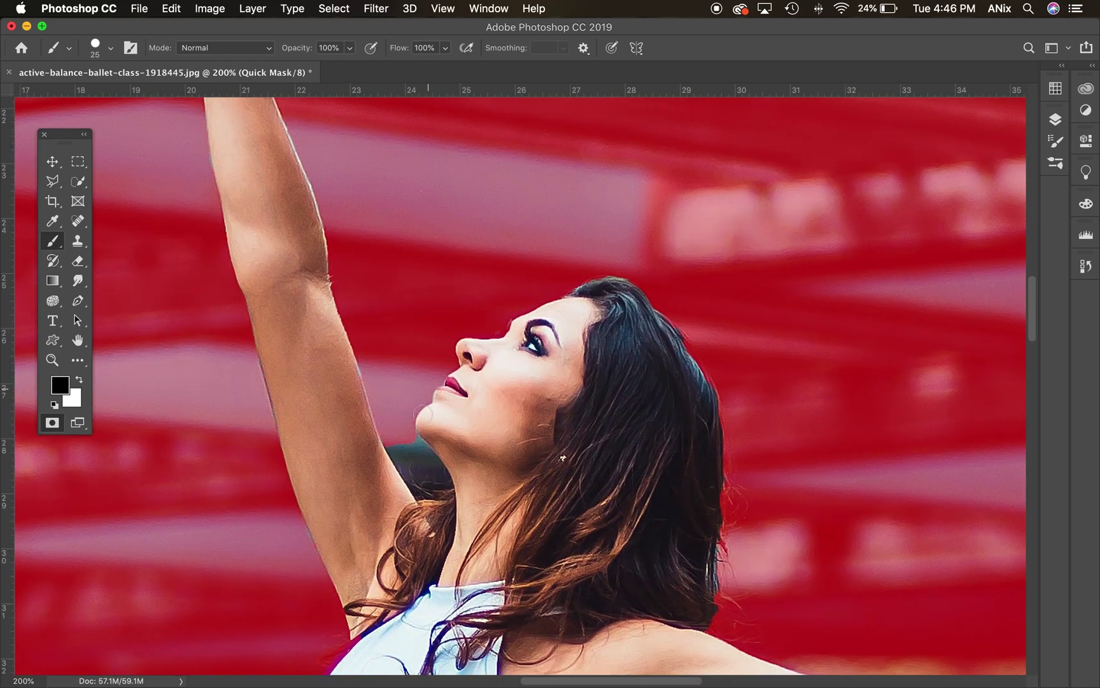
{"action": "left_click_drag", "start_coordinate": [413, 452], "coordinate": [418, 461]}
{"action": "left_click_drag", "start_coordinate": [409, 469], "coordinate": [423, 476]}
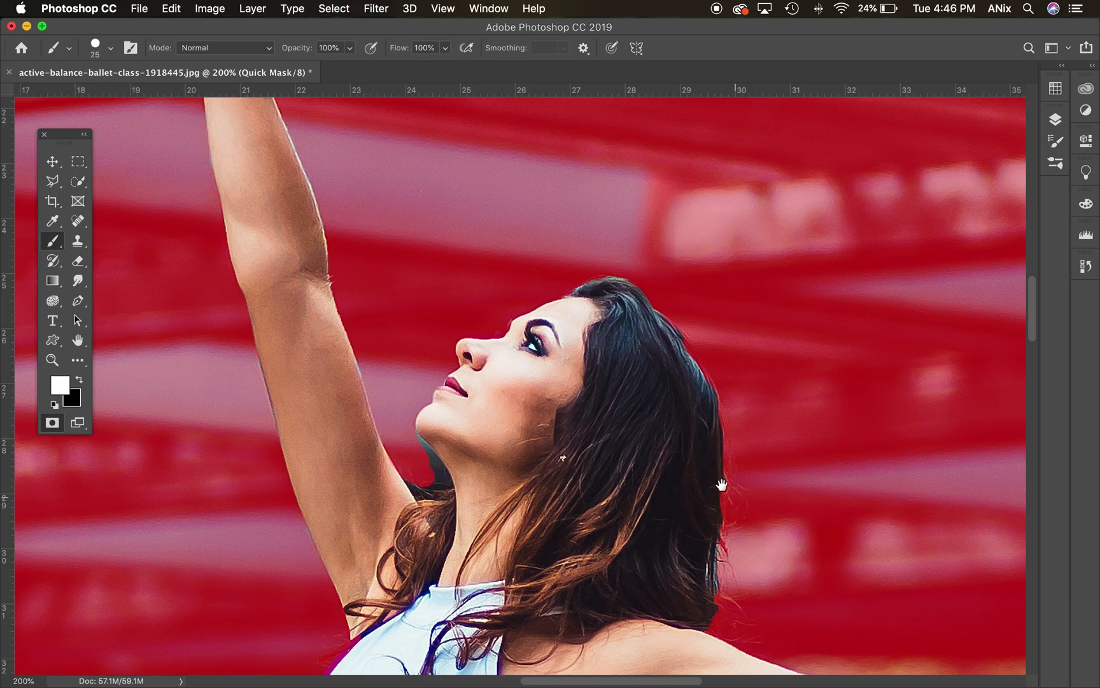
Step: Unmask the hair curls hanging below the outstretched arm
{"action": "left_click_drag", "start_coordinate": [719, 487], "coordinate": [694, 217]}
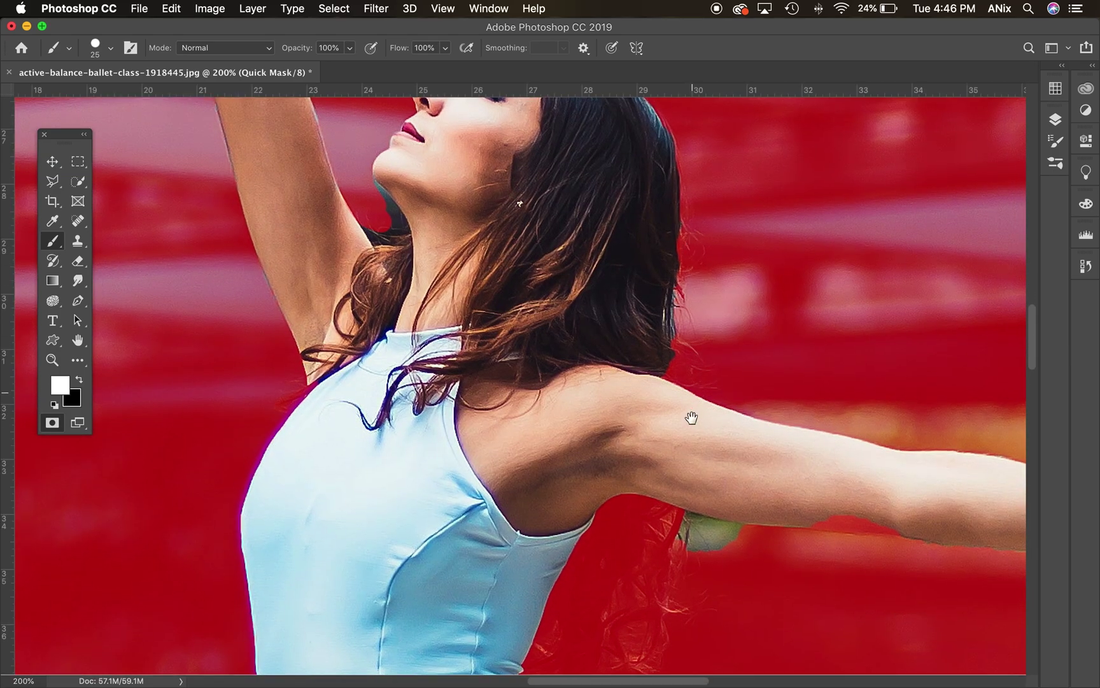
{"action": "left_click_drag", "start_coordinate": [690, 418], "coordinate": [631, 270]}
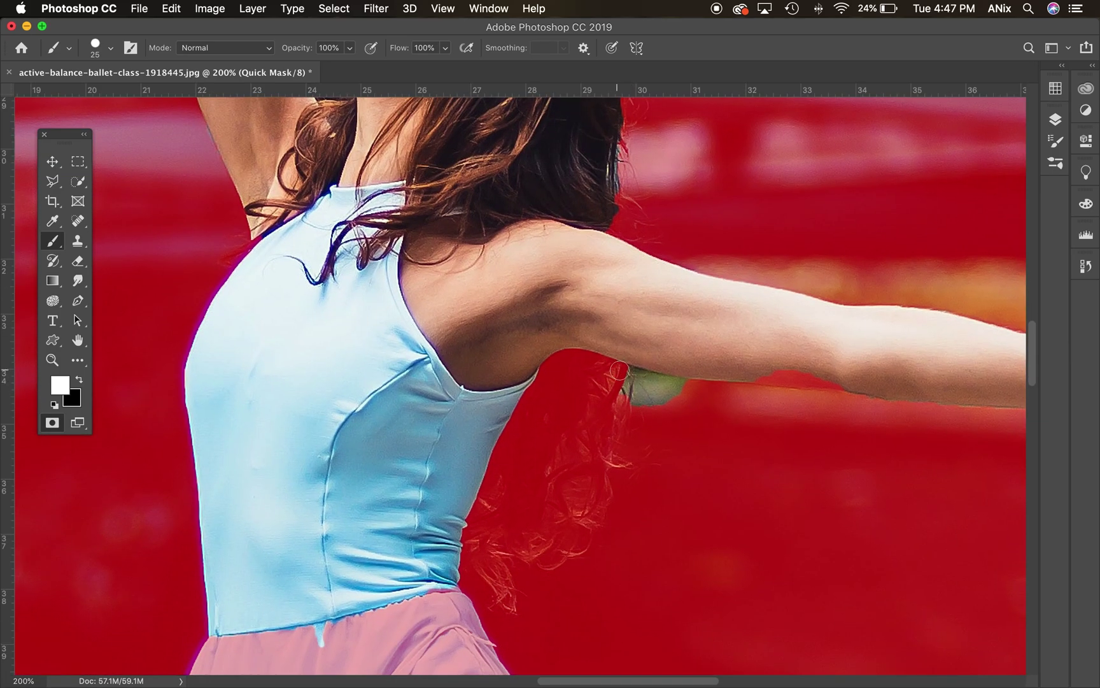
{"action": "mouse_move", "coordinate": [609, 368]}
{"action": "left_mouse_down"}
{"action": "mouse_move", "coordinate": [560, 354]}
{"action": "mouse_move", "coordinate": [517, 422]}
{"action": "mouse_move", "coordinate": [468, 544]}
{"action": "mouse_move", "coordinate": [503, 595]}
{"action": "mouse_move", "coordinate": [508, 542]}
{"action": "mouse_move", "coordinate": [549, 565]}
{"action": "mouse_move", "coordinate": [589, 532]}
{"action": "mouse_move", "coordinate": [623, 377]}
{"action": "mouse_move", "coordinate": [564, 372]}
{"action": "mouse_move", "coordinate": [553, 410]}
{"action": "mouse_move", "coordinate": [591, 391]}
{"action": "mouse_move", "coordinate": [589, 439]}
{"action": "mouse_move", "coordinate": [575, 395]}
{"action": "mouse_move", "coordinate": [543, 419]}
{"action": "mouse_move", "coordinate": [505, 517]}
{"action": "mouse_move", "coordinate": [534, 505]}
{"action": "mouse_move", "coordinate": [519, 538]}
{"action": "mouse_move", "coordinate": [482, 549]}
{"action": "mouse_move", "coordinate": [553, 528]}
{"action": "left_mouse_up"}
{"action": "key", "text": "bracketright"}
{"action": "key", "text": "bracketright"}
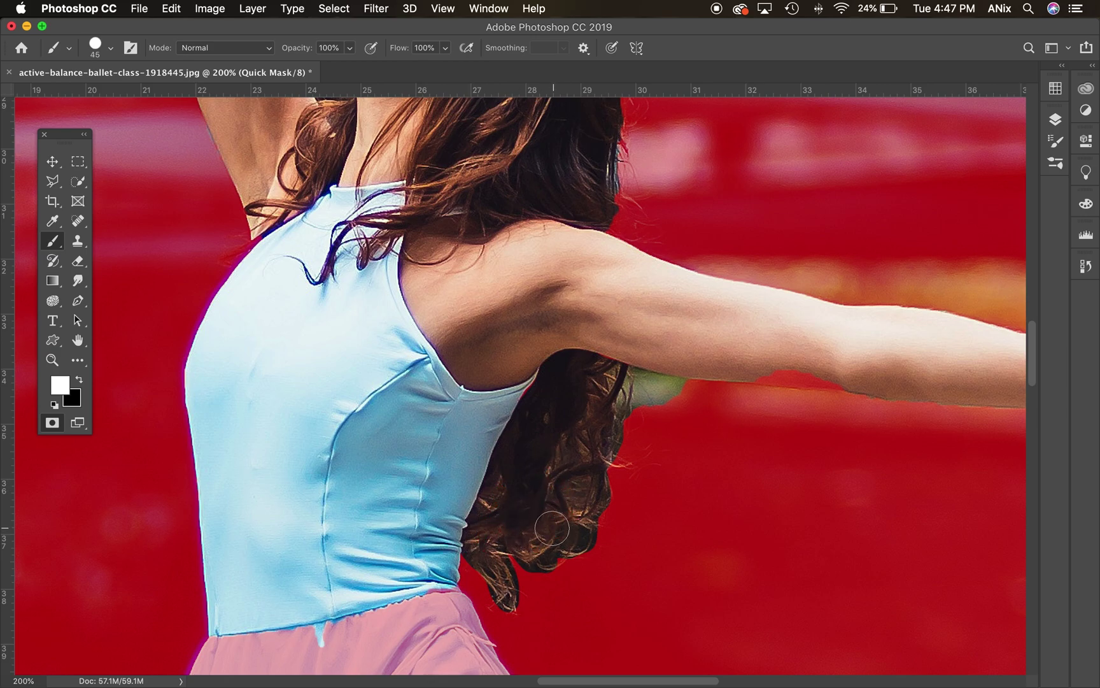
Step: Set the Quick Mask overlay to 25% opacity and Masked Areas, then resume mask editing
{"action": "double_click", "coordinate": [53, 423]}
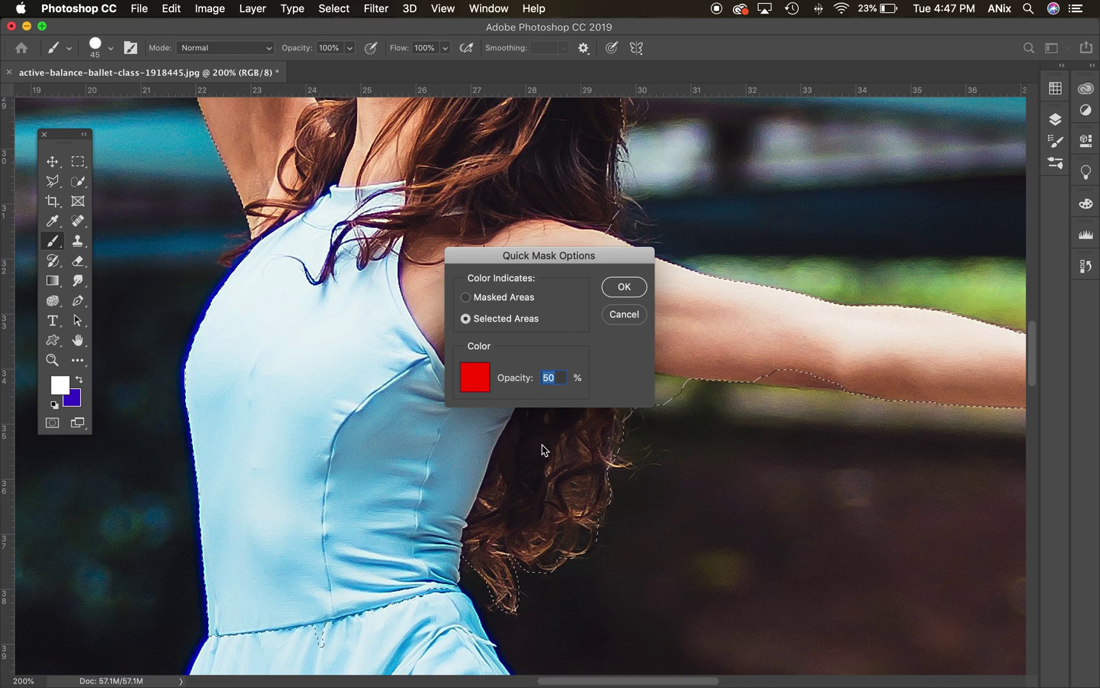
{"action": "type", "text": "2"}
{"action": "left_click", "coordinate": [624, 286]}
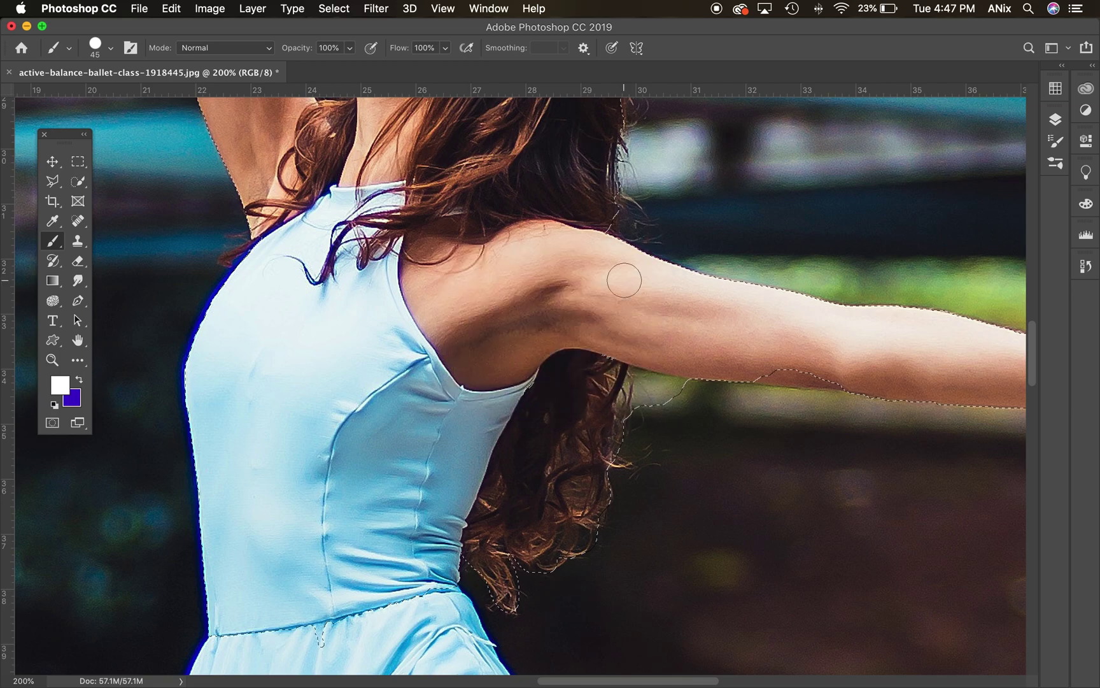
{"action": "left_click", "coordinate": [52, 422]}
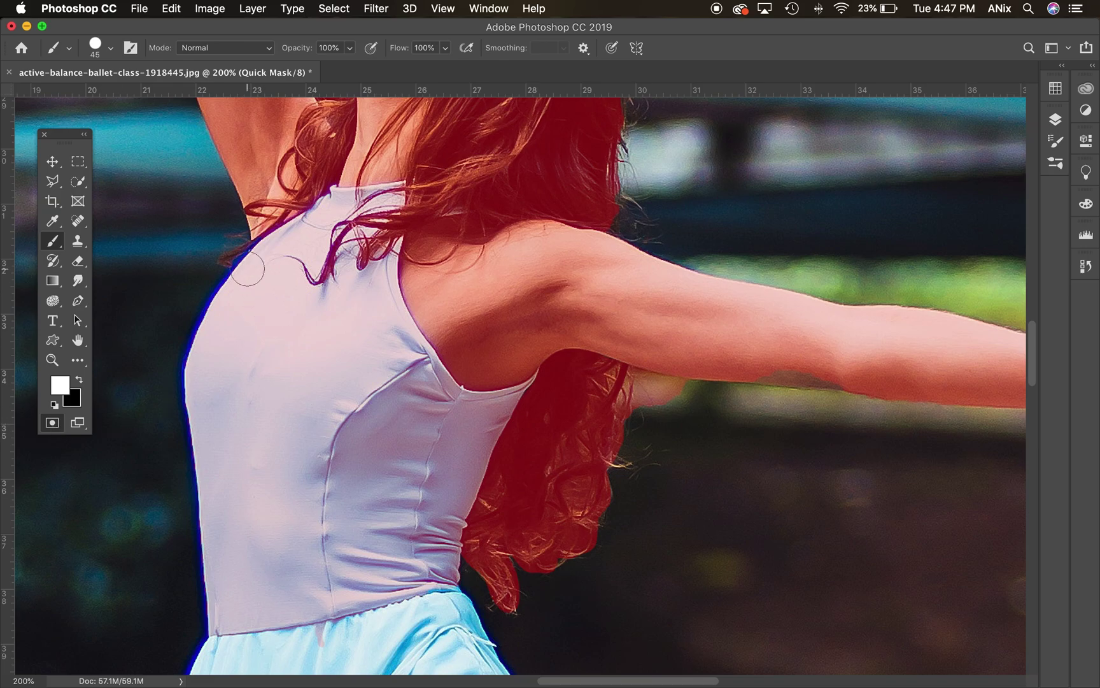
{"action": "double_click", "coordinate": [53, 422]}
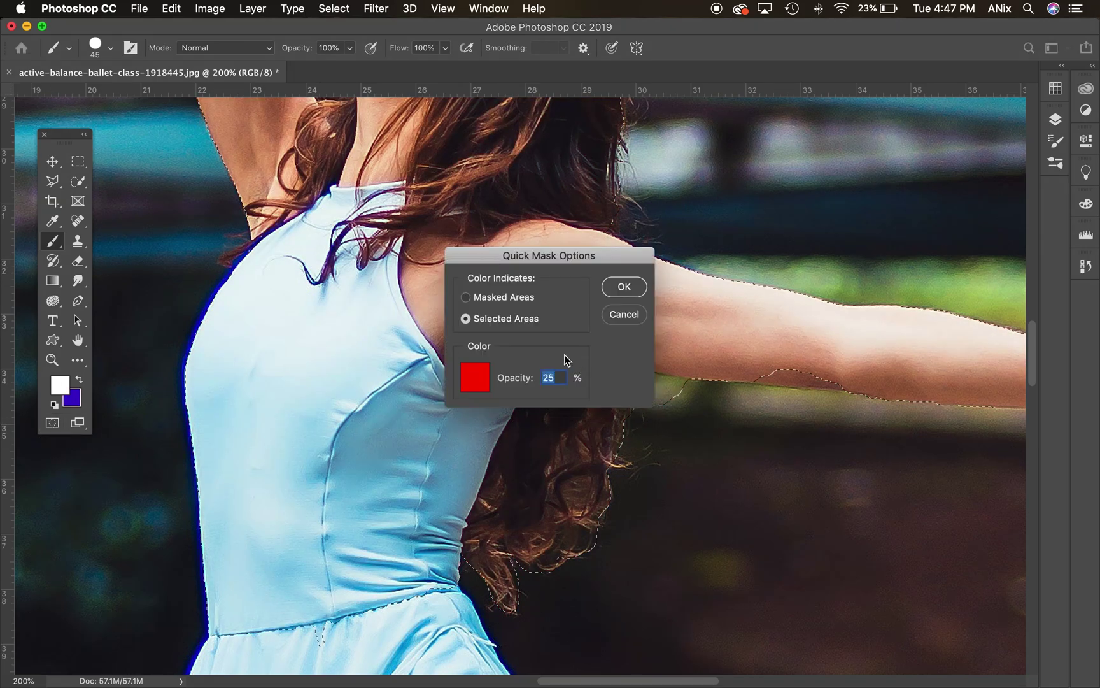
{"action": "left_click", "coordinate": [466, 296]}
{"action": "left_click", "coordinate": [625, 286]}
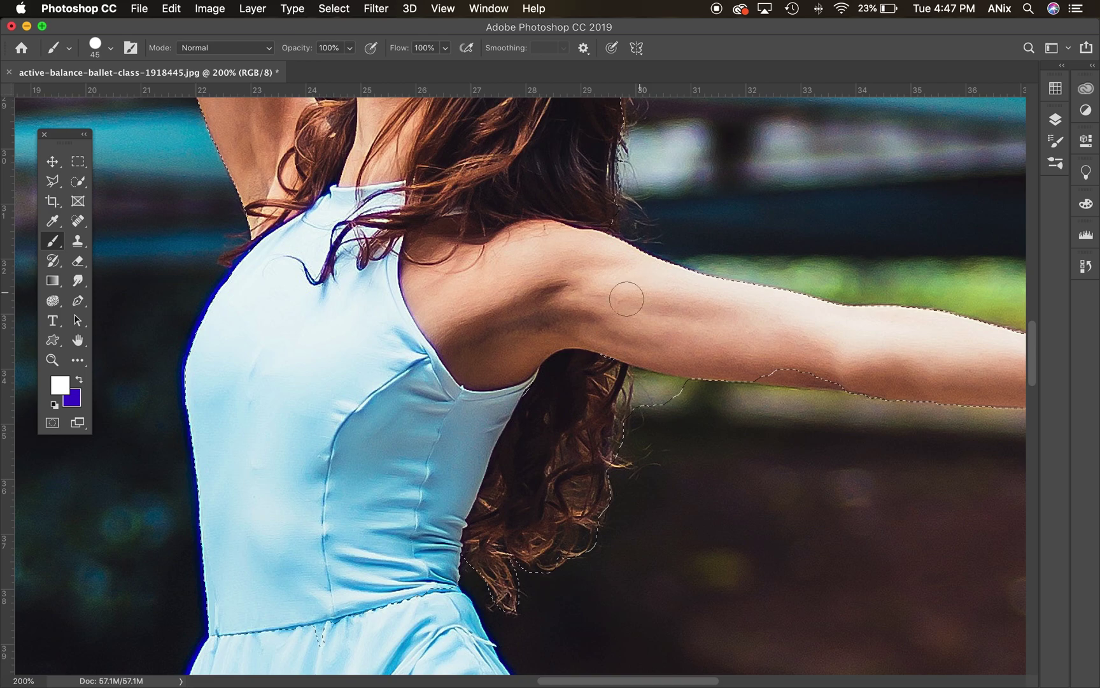
{"action": "left_click", "coordinate": [53, 422]}
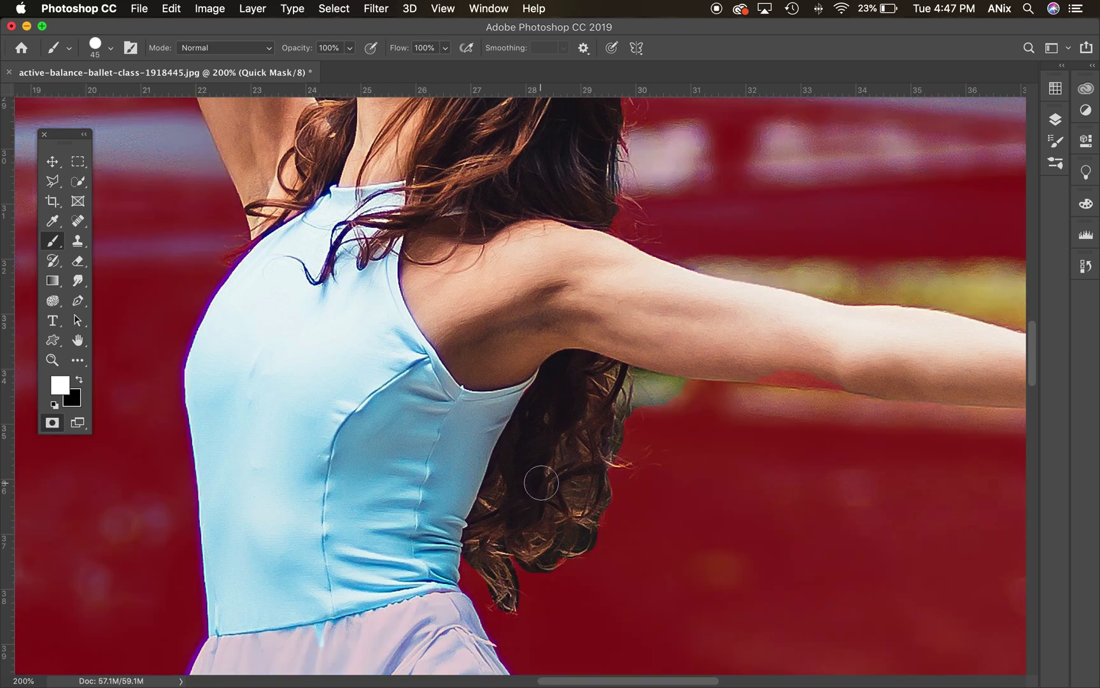
Step: At 400%, lasso the green gap between hair and arm, fill it with mask, and deselect
{"action": "key", "text": "super+equal"}
{"action": "key", "text": "super+equal"}
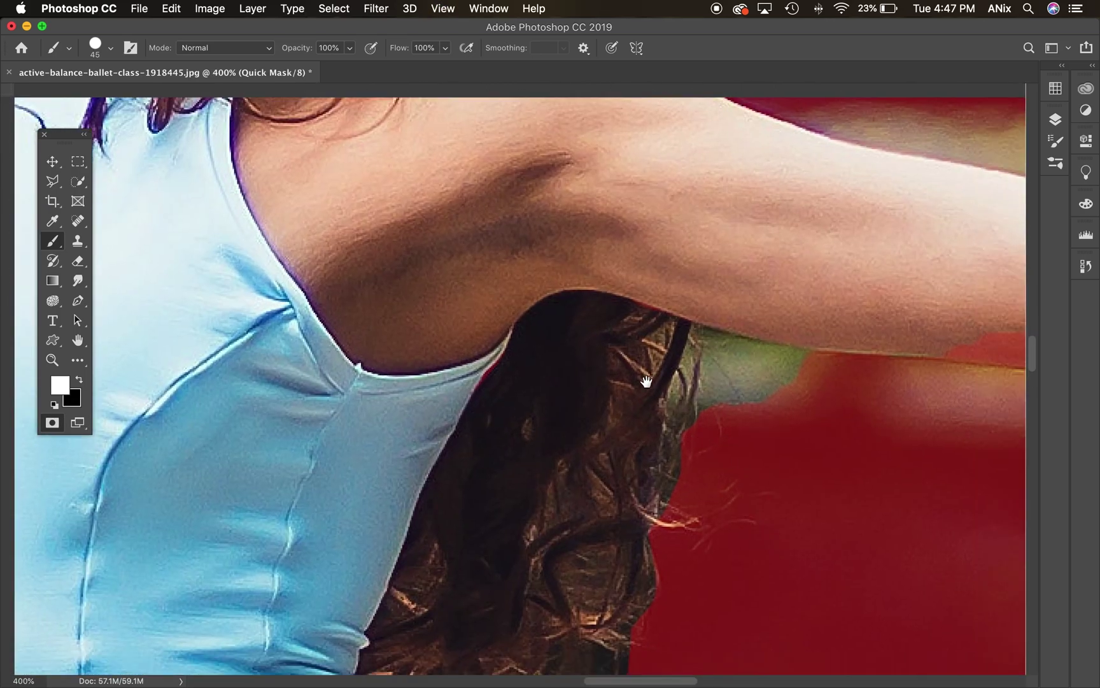
{"action": "scroll", "coordinate": [647, 381], "scroll_direction": "down", "scroll_amount": 5}
{"action": "scroll", "coordinate": [647, 381], "scroll_direction": "right", "scroll_amount": 5}
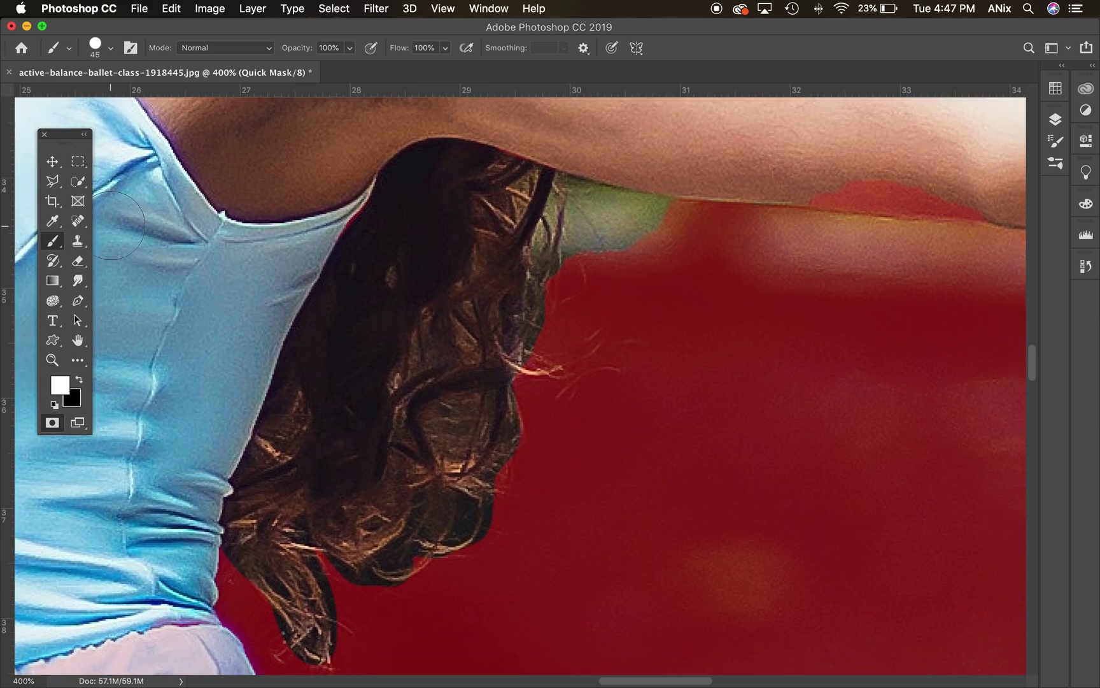
{"action": "left_click", "coordinate": [81, 184]}
{"action": "left_click", "coordinate": [52, 181]}
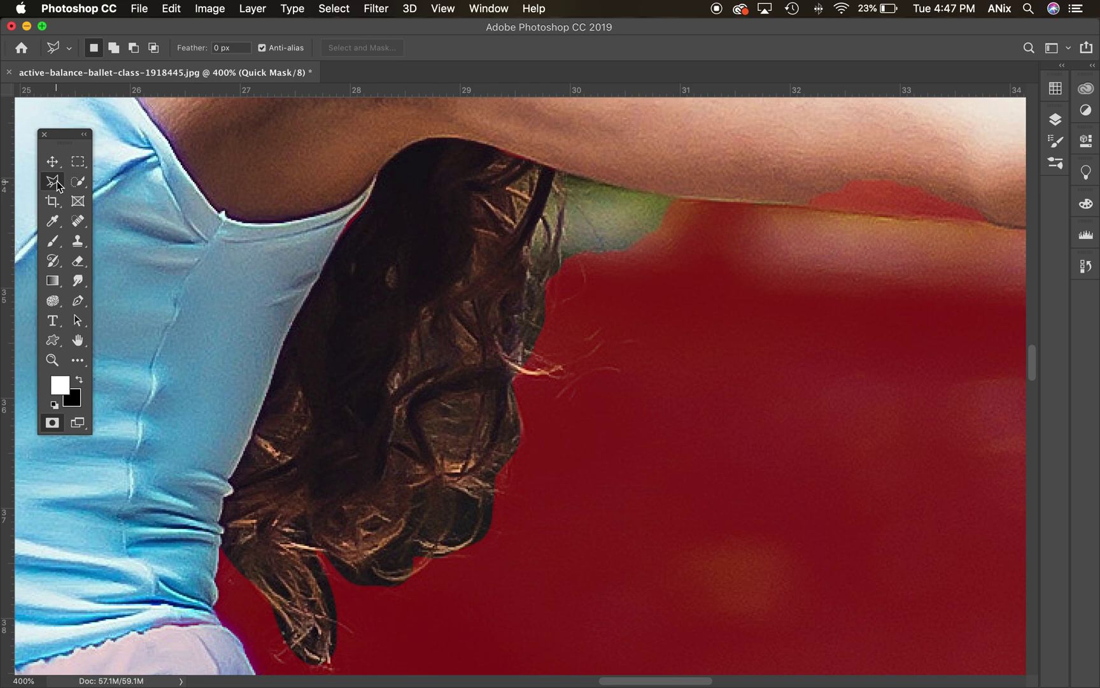
{"action": "right_click", "coordinate": [53, 181]}
{"action": "left_click", "coordinate": [119, 182]}
{"action": "mouse_move", "coordinate": [564, 180]}
{"action": "left_mouse_down"}
{"action": "mouse_move", "coordinate": [530, 263]}
{"action": "mouse_move", "coordinate": [523, 355]}
{"action": "mouse_move", "coordinate": [645, 275]}
{"action": "mouse_move", "coordinate": [679, 208]}
{"action": "mouse_move", "coordinate": [558, 172]}
{"action": "left_mouse_up"}
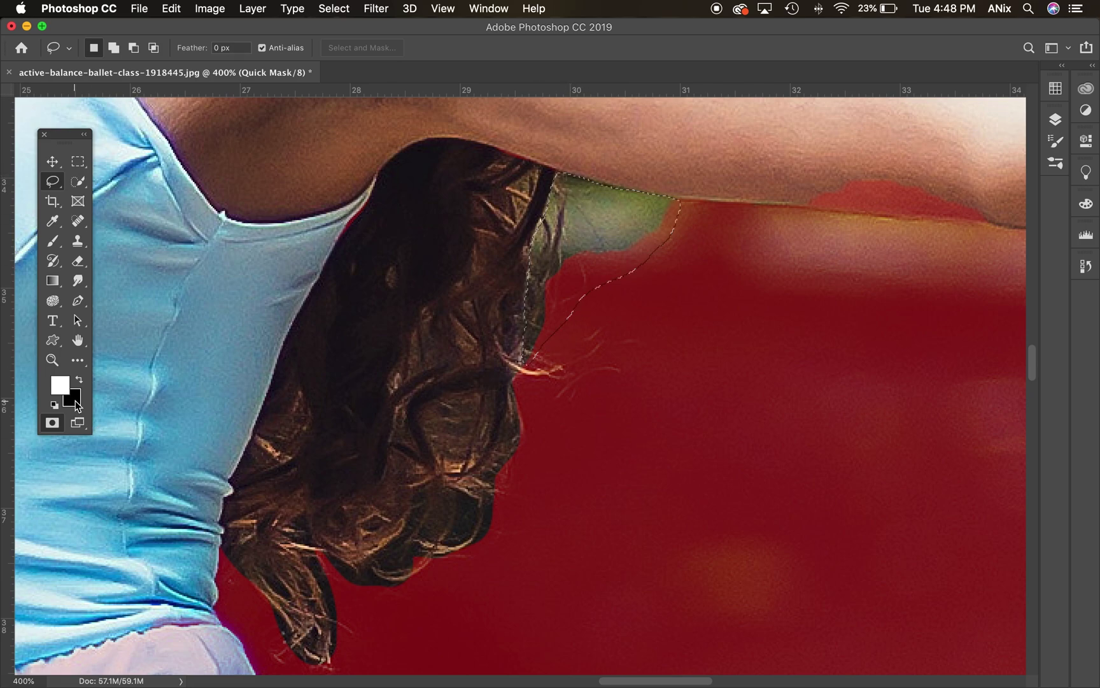
{"action": "key", "text": "alt+BackSpace"}
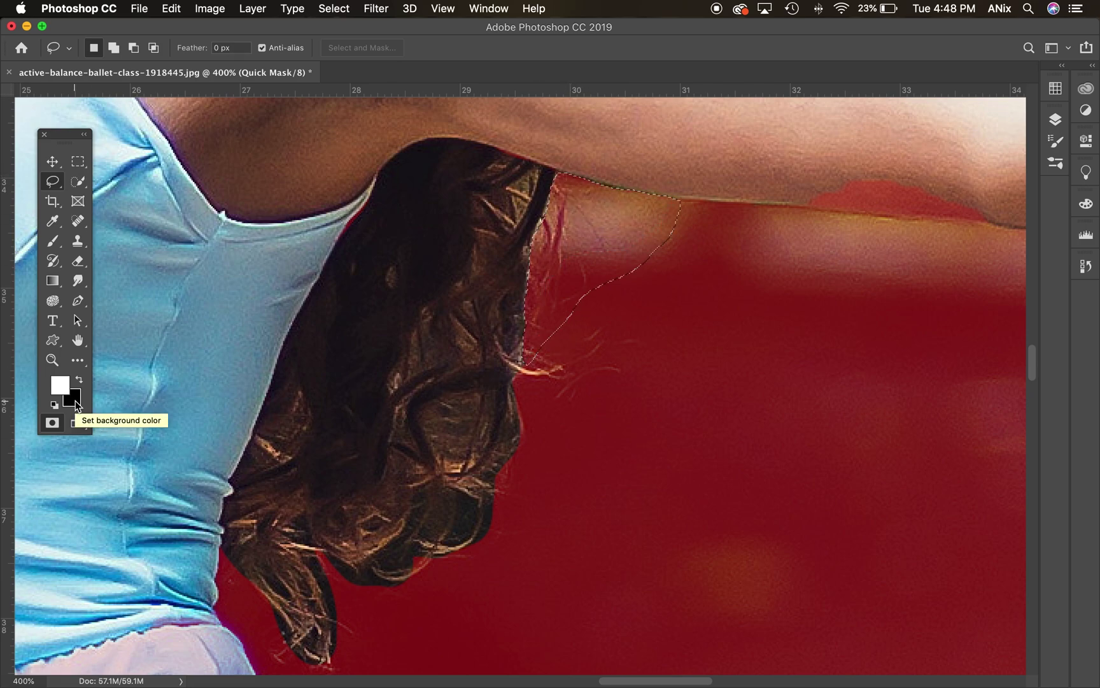
{"action": "key", "text": "super+d"}
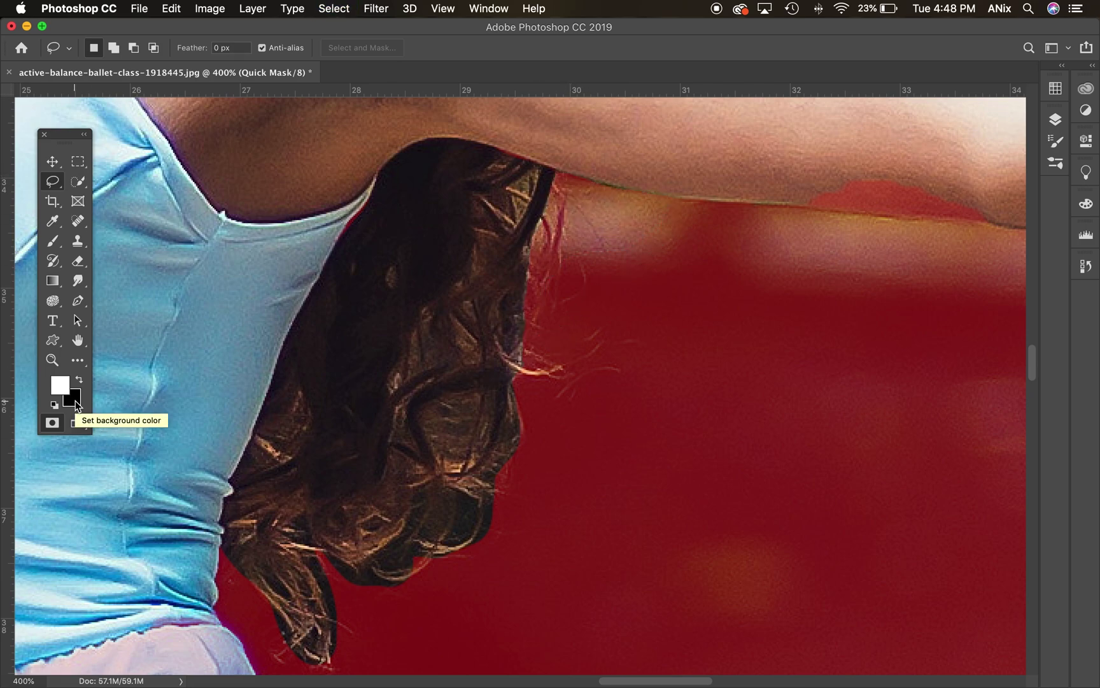
Step: With a 15 px brush, clean the arm's lower edge, clearing the red blob and stray dot
{"action": "left_click", "coordinate": [52, 241]}
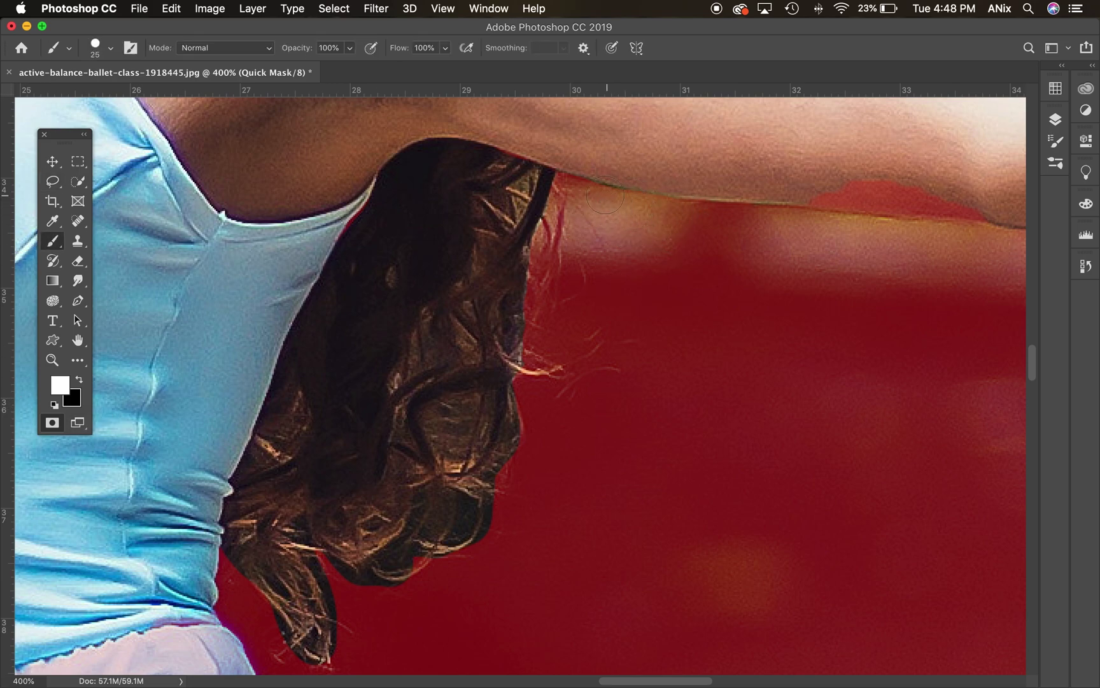
{"action": "key", "text": "bracketleft"}
{"action": "key", "text": "bracketleft"}
{"action": "mouse_move", "coordinate": [595, 194]}
{"action": "left_mouse_down"}
{"action": "mouse_move", "coordinate": [570, 187]}
{"action": "mouse_move", "coordinate": [793, 216]}
{"action": "mouse_move", "coordinate": [819, 231]}
{"action": "left_mouse_up"}
{"action": "left_click", "coordinate": [79, 379]}
{"action": "left_click_drag", "start_coordinate": [901, 284], "coordinate": [501, 356]}
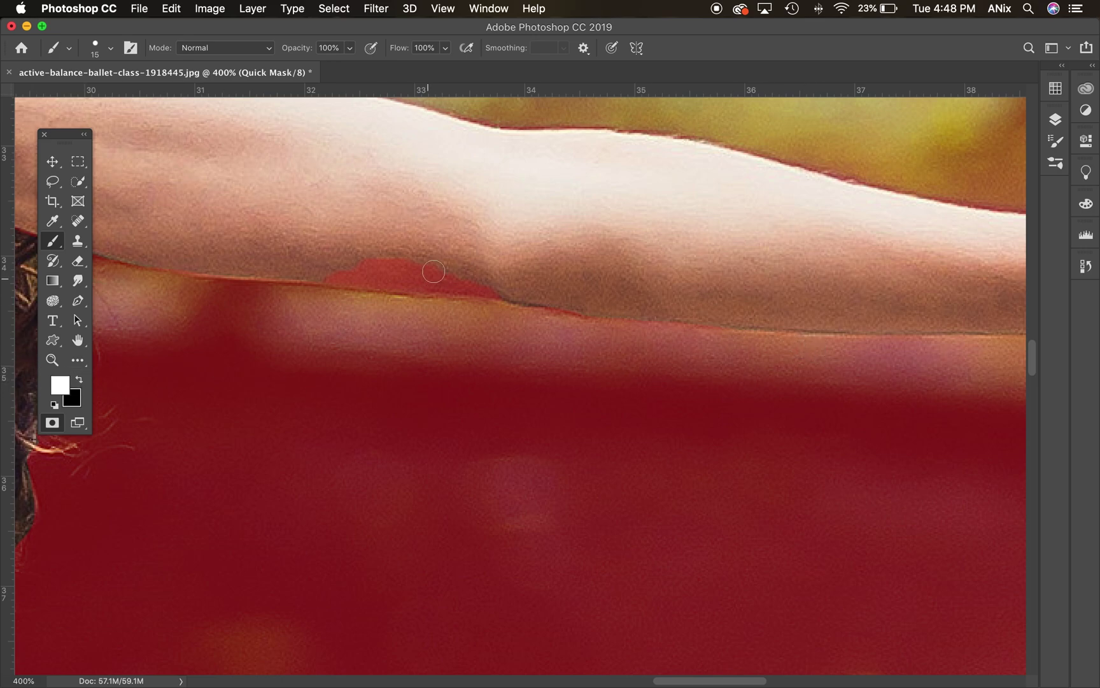
{"action": "mouse_move", "coordinate": [319, 263]}
{"action": "left_mouse_down"}
{"action": "mouse_move", "coordinate": [513, 293]}
{"action": "mouse_move", "coordinate": [333, 255]}
{"action": "left_mouse_up"}
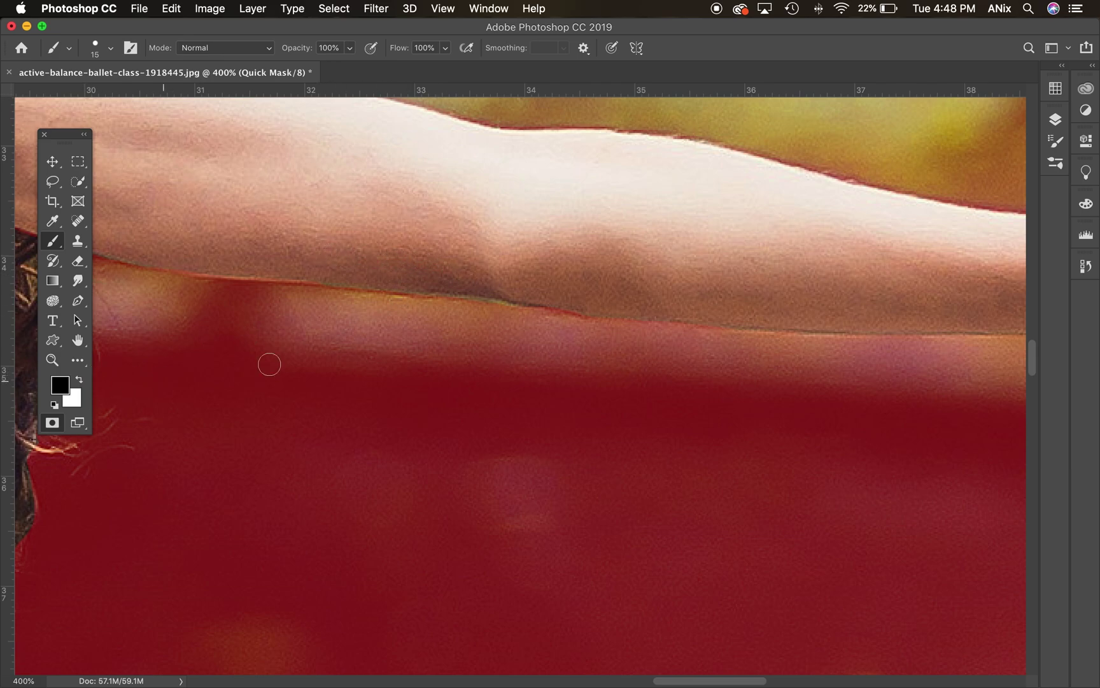
{"action": "left_click", "coordinate": [461, 280]}
{"action": "left_click", "coordinate": [462, 280]}
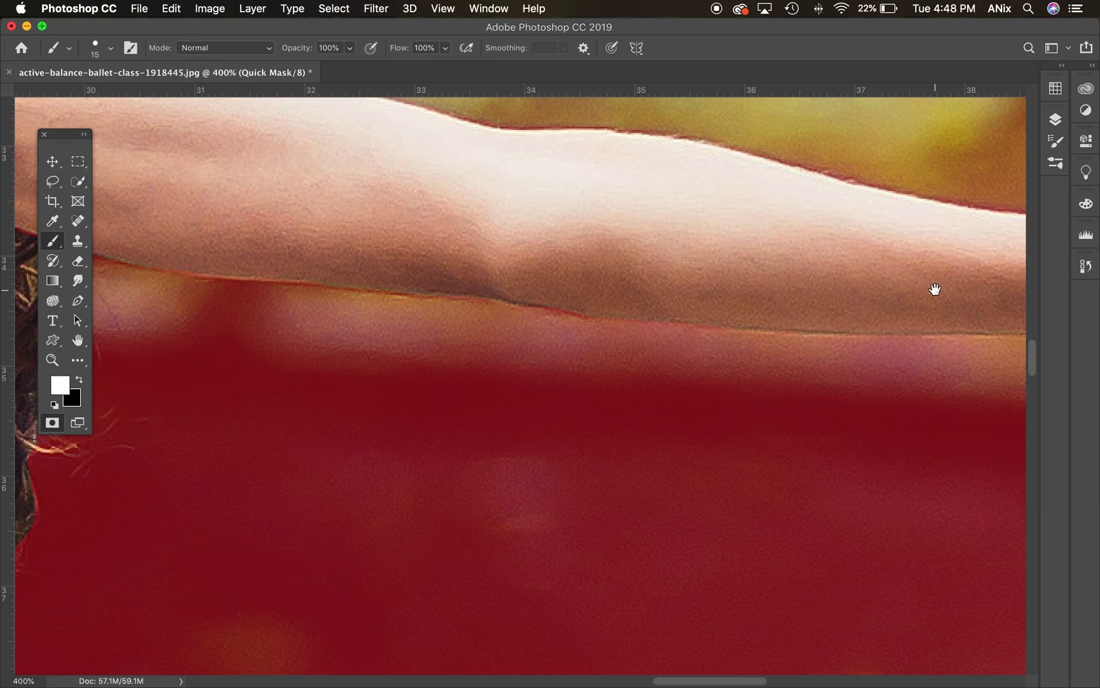
{"action": "left_click_drag", "start_coordinate": [935, 289], "coordinate": [310, 319]}
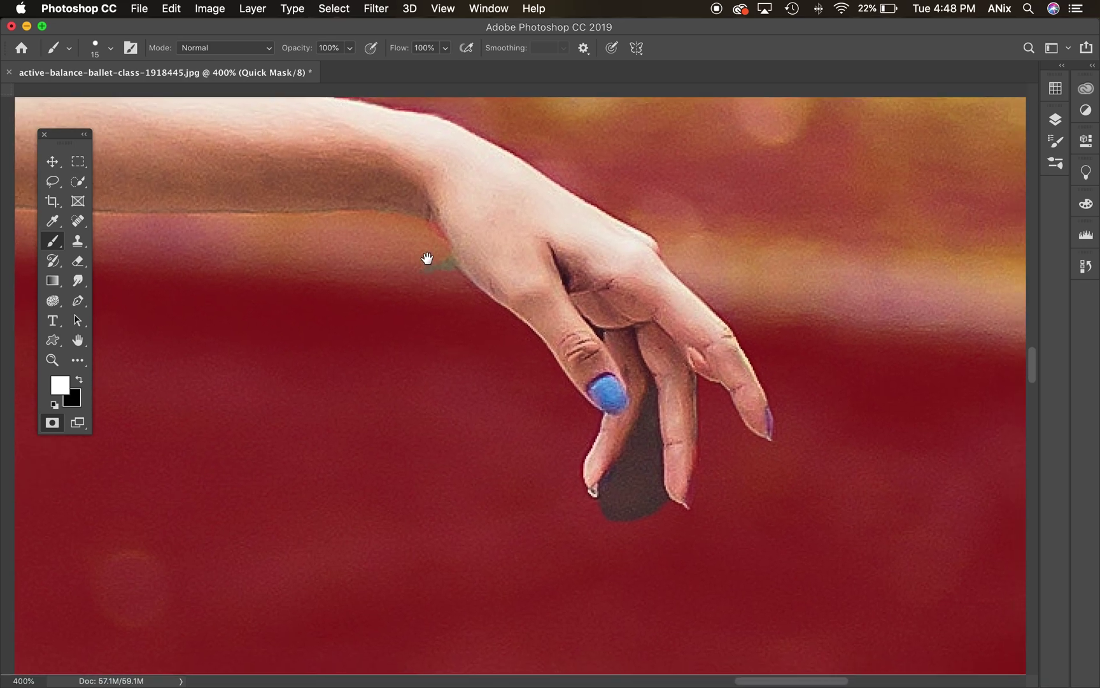
Step: Mask the dark shape beneath the fingers in black and lasso the dark gap between them
{"action": "key", "text": "super+r"}
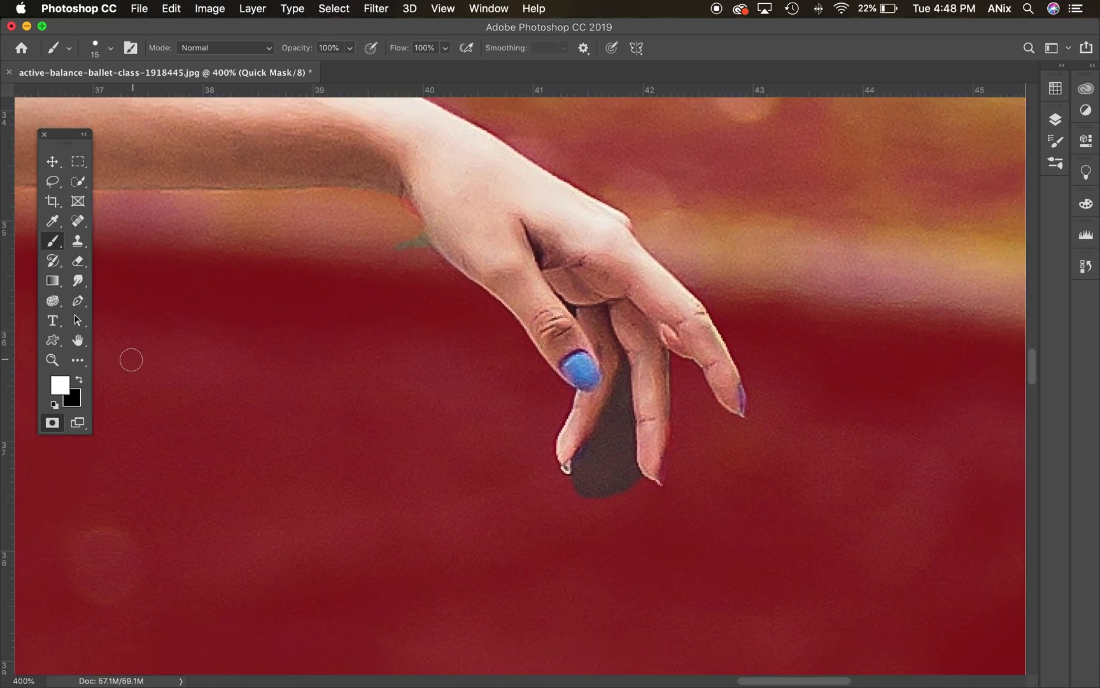
{"action": "left_click", "coordinate": [79, 381]}
{"action": "mouse_move", "coordinate": [592, 501]}
{"action": "left_mouse_down"}
{"action": "mouse_move", "coordinate": [579, 474]}
{"action": "mouse_move", "coordinate": [606, 427]}
{"action": "mouse_move", "coordinate": [605, 459]}
{"action": "mouse_move", "coordinate": [623, 442]}
{"action": "mouse_move", "coordinate": [628, 482]}
{"action": "mouse_move", "coordinate": [614, 474]}
{"action": "left_mouse_up"}
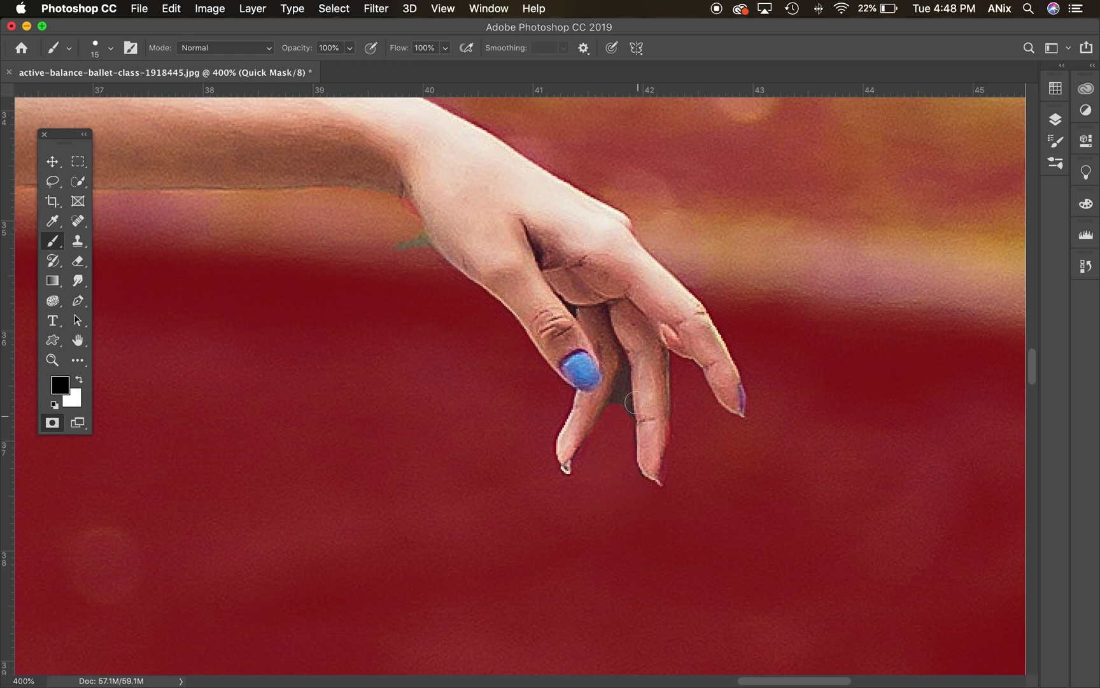
{"action": "left_click", "coordinate": [52, 181]}
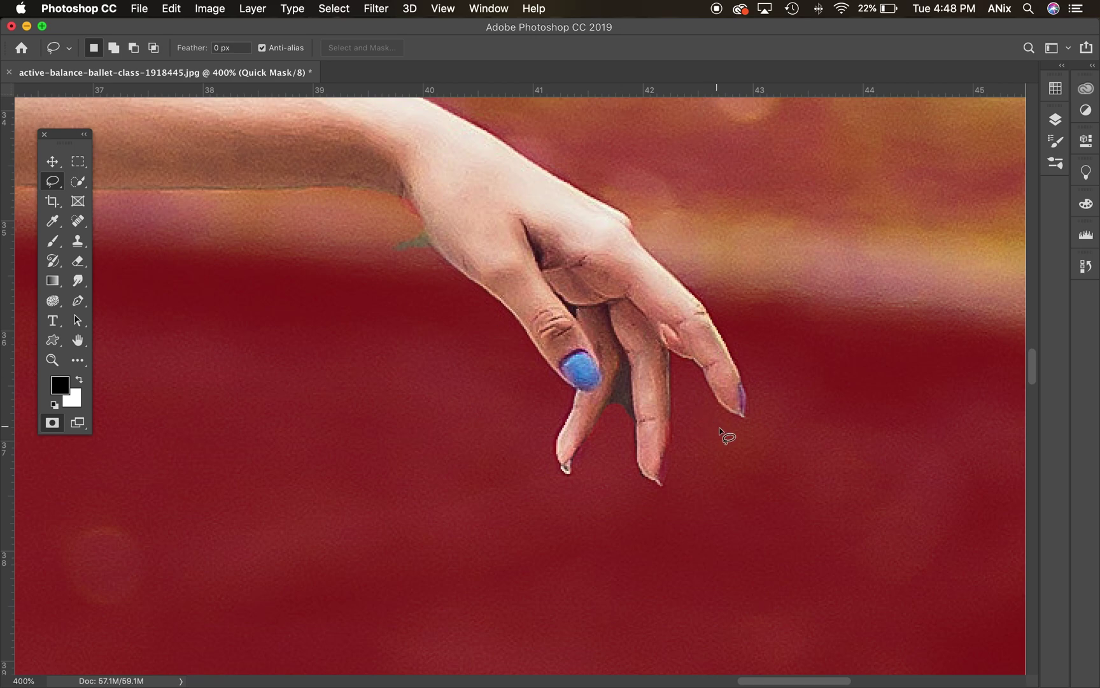
{"action": "mouse_move", "coordinate": [634, 432]}
{"action": "left_mouse_down"}
{"action": "mouse_move", "coordinate": [625, 355]}
{"action": "mouse_move", "coordinate": [610, 404]}
{"action": "mouse_move", "coordinate": [640, 422]}
{"action": "left_mouse_up"}
{"action": "key", "text": "super+minus"}
{"action": "key", "text": "super+minus"}
{"action": "key", "text": "super+minus"}
{"action": "key", "text": "super+minus"}
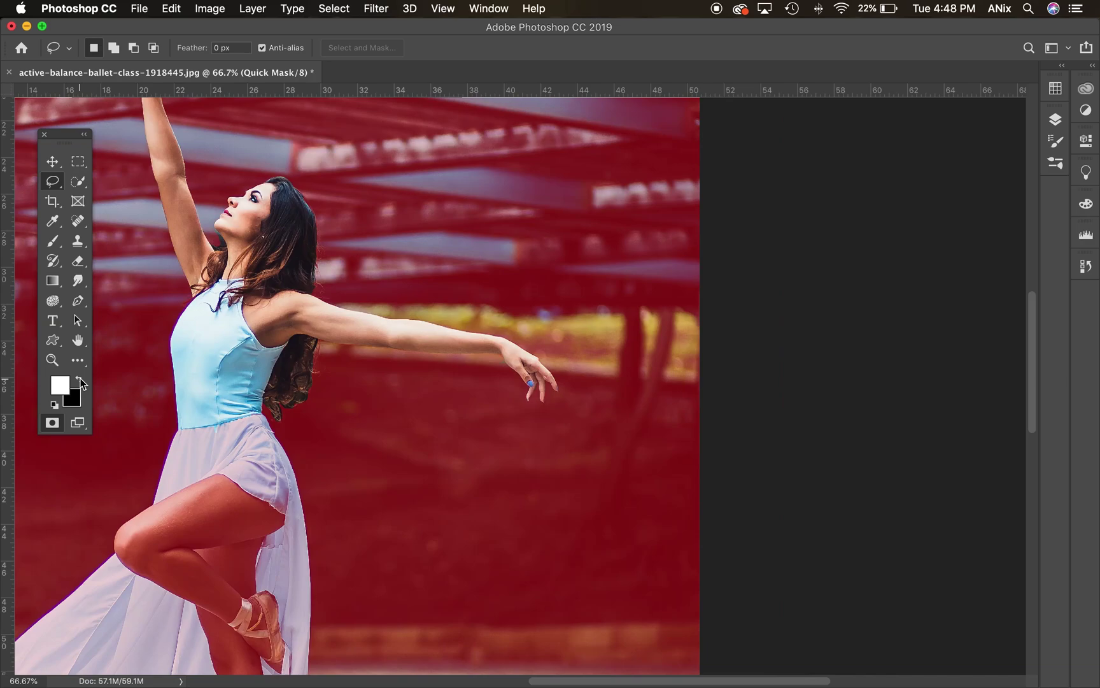
Step: Save the photo as active-balance-ballet-class-1918445.psd on the Desktop
{"action": "key", "text": "super+r"}
{"action": "mouse_move", "coordinate": [359, 352]}
{"action": "left_mouse_down"}
{"action": "mouse_move", "coordinate": [535, 386]}
{"action": "mouse_move", "coordinate": [645, 442]}
{"action": "mouse_move", "coordinate": [648, 467]}
{"action": "mouse_move", "coordinate": [619, 450]}
{"action": "left_mouse_up"}
{"action": "key", "text": "super+r"}
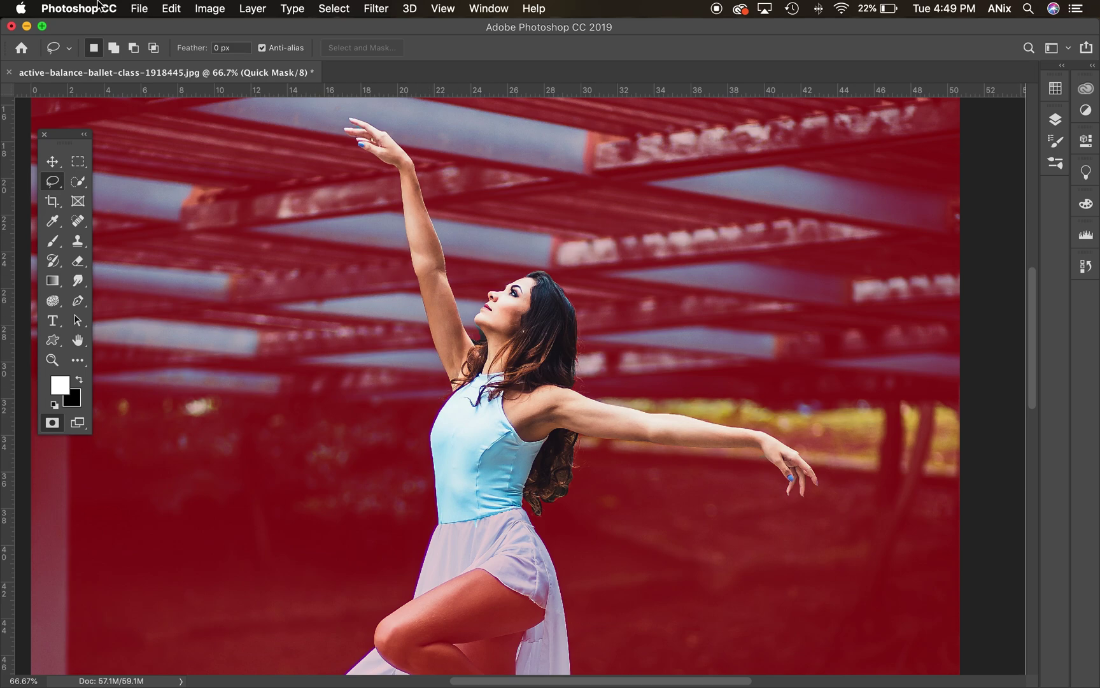
{"action": "left_click", "coordinate": [139, 8]}
{"action": "left_click", "coordinate": [166, 167]}
{"action": "left_click", "coordinate": [259, 230]}
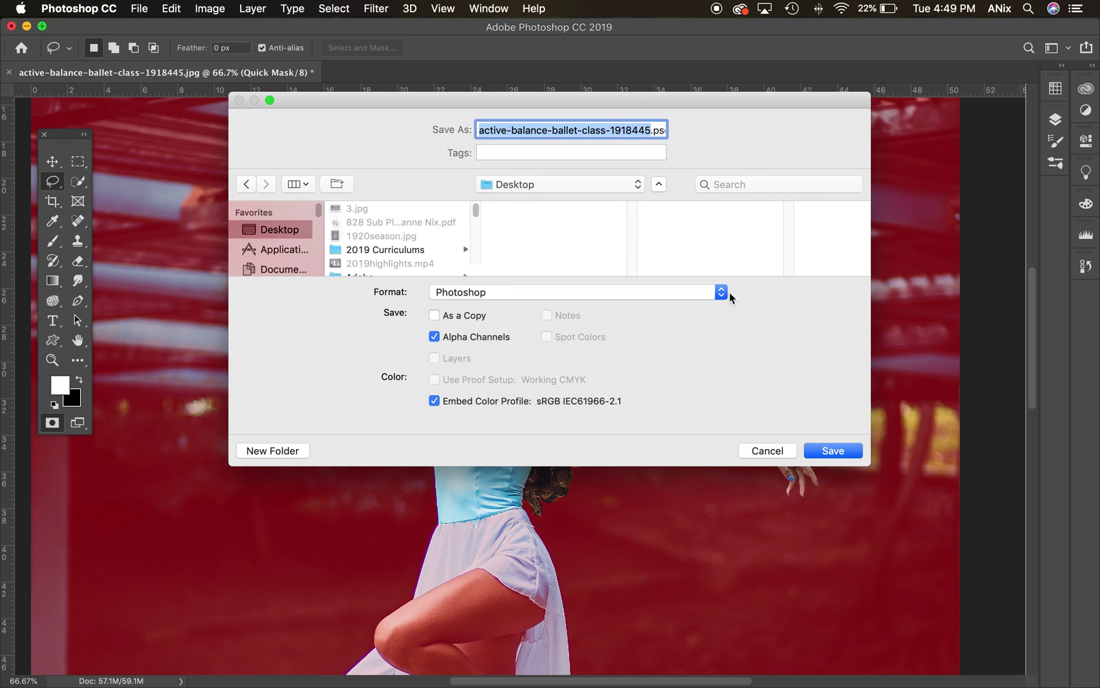
{"action": "left_click", "coordinate": [821, 450]}
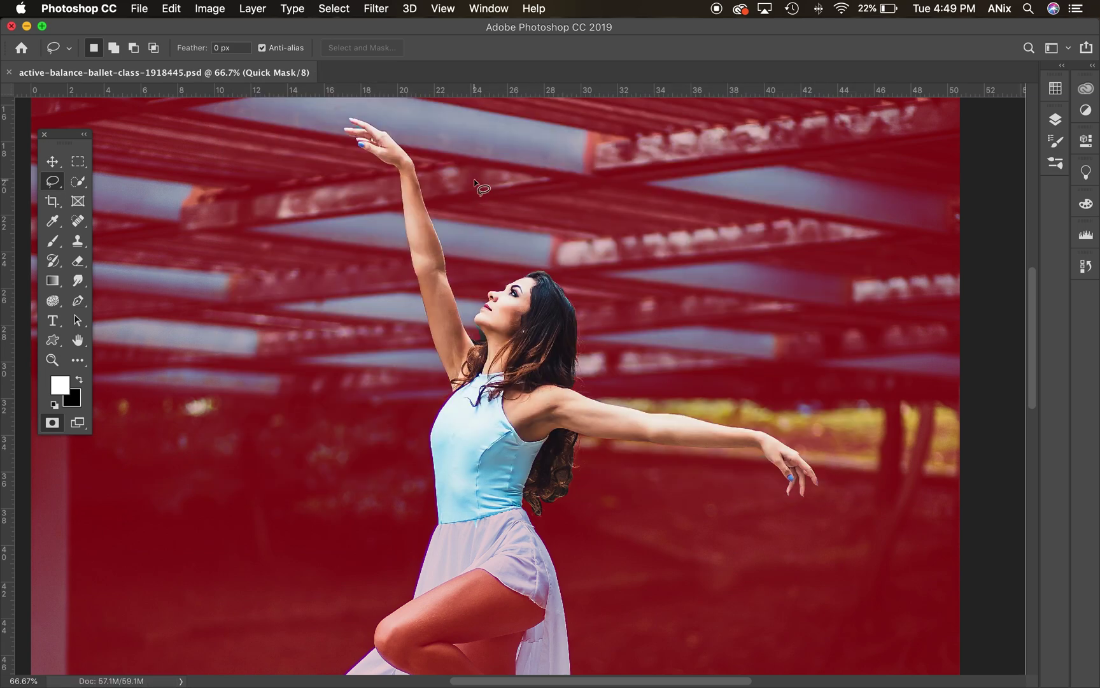
{"action": "left_click", "coordinate": [337, 9]}
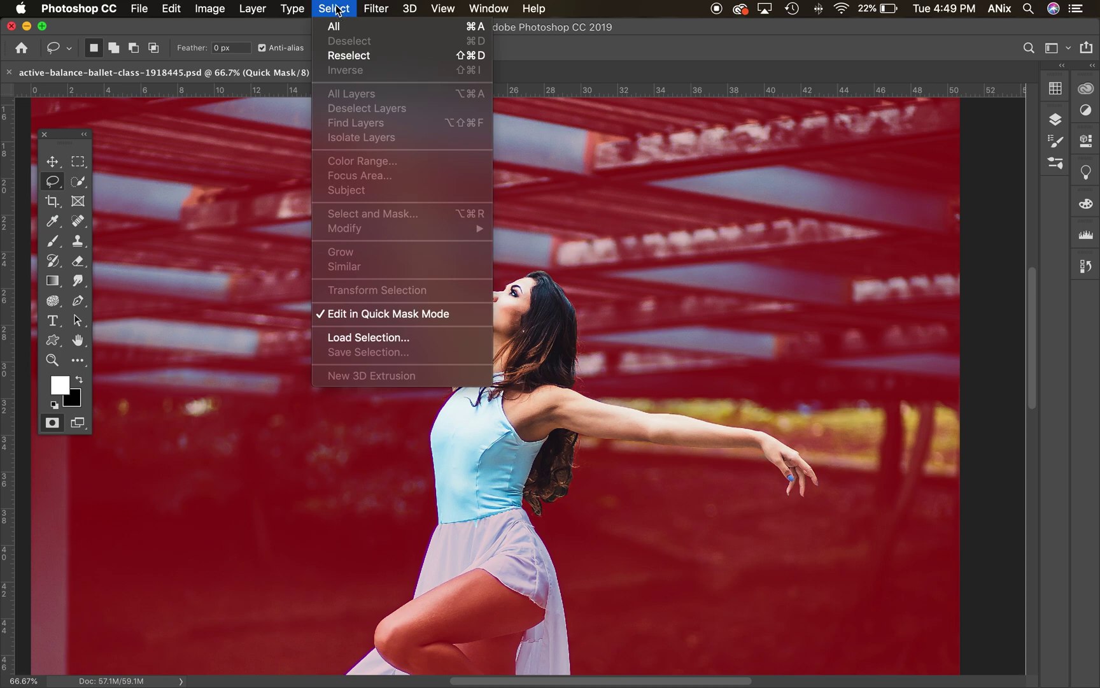
{"action": "left_click", "coordinate": [336, 9]}
Step: Exit Quick Mask so the dancer shows as an active selection, with the Lasso tool chosen
{"action": "left_click", "coordinate": [53, 422]}
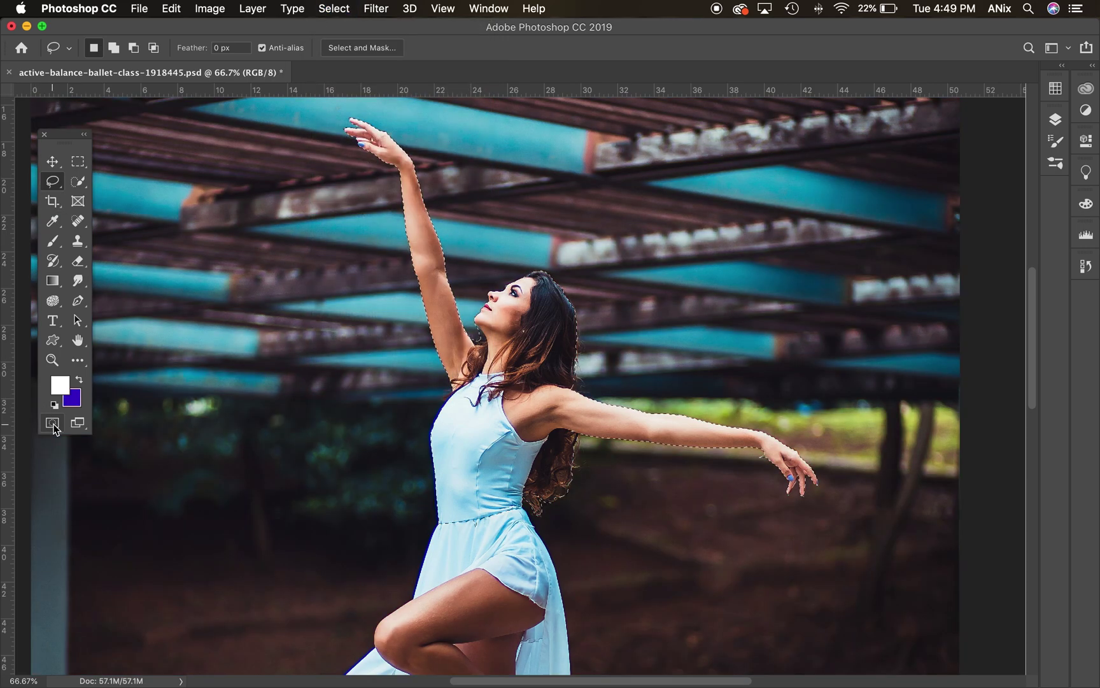
{"action": "left_click", "coordinate": [335, 9]}
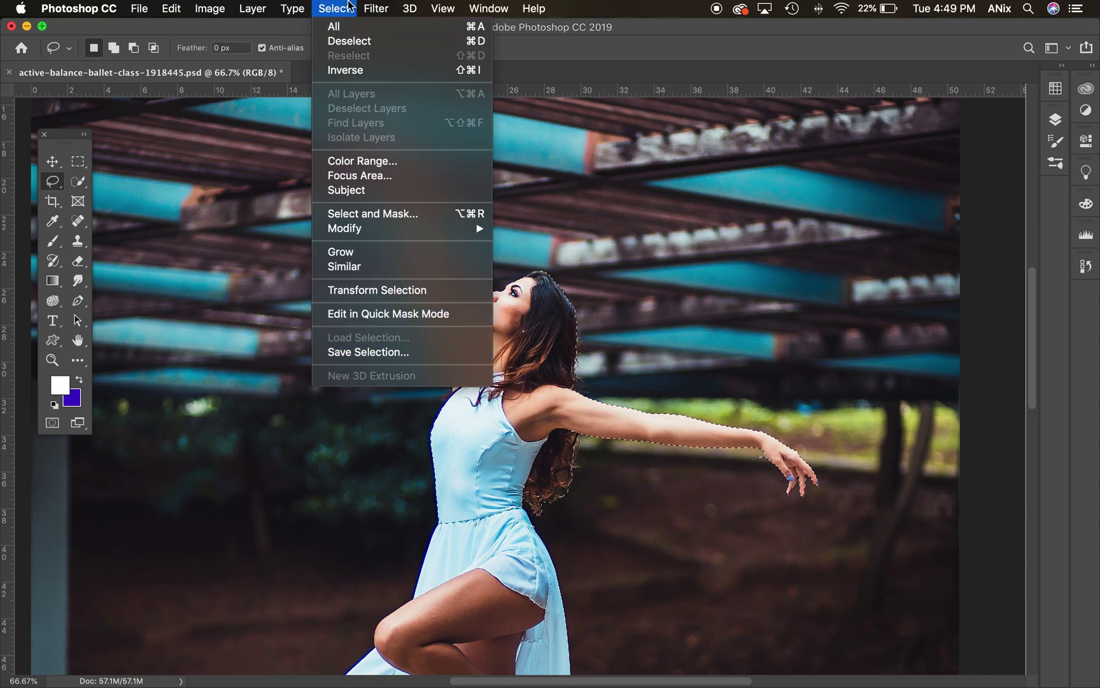
{"action": "left_click", "coordinate": [350, 9]}
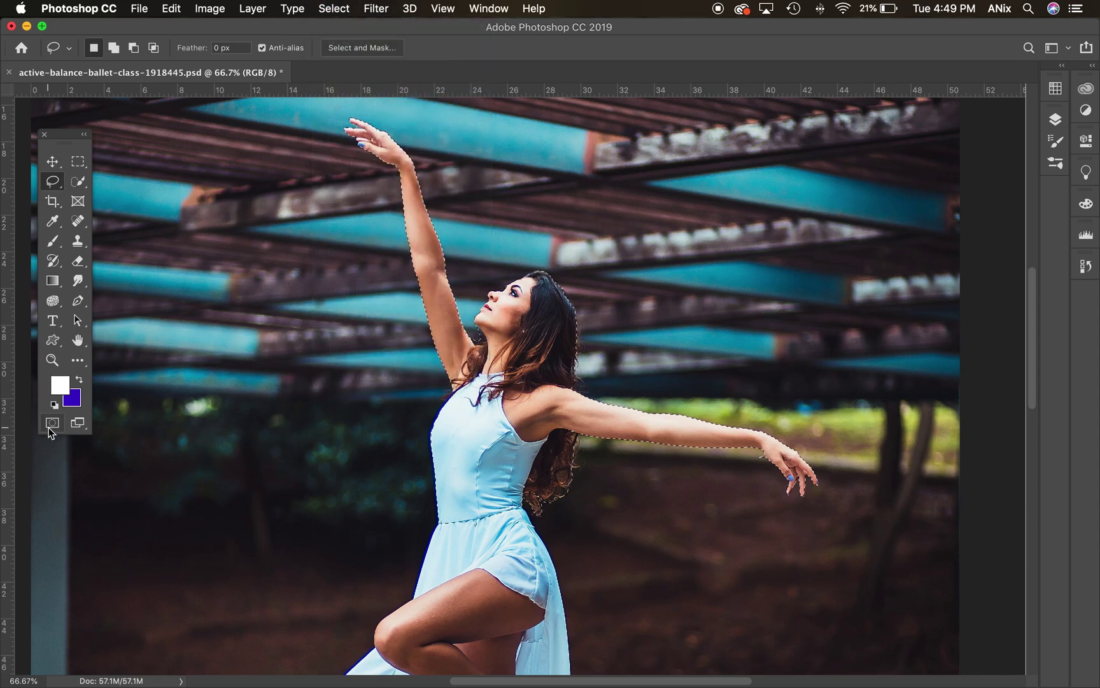
{"action": "left_click", "coordinate": [79, 183]}
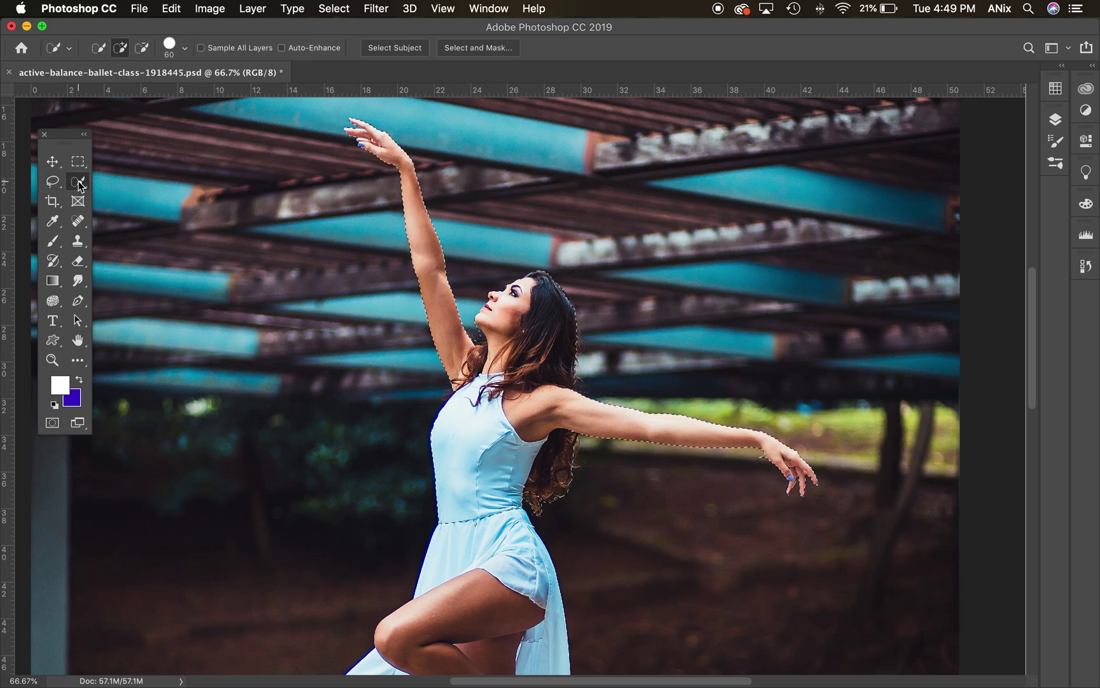
{"action": "left_click", "coordinate": [56, 183]}
{"action": "left_click", "coordinate": [78, 164]}
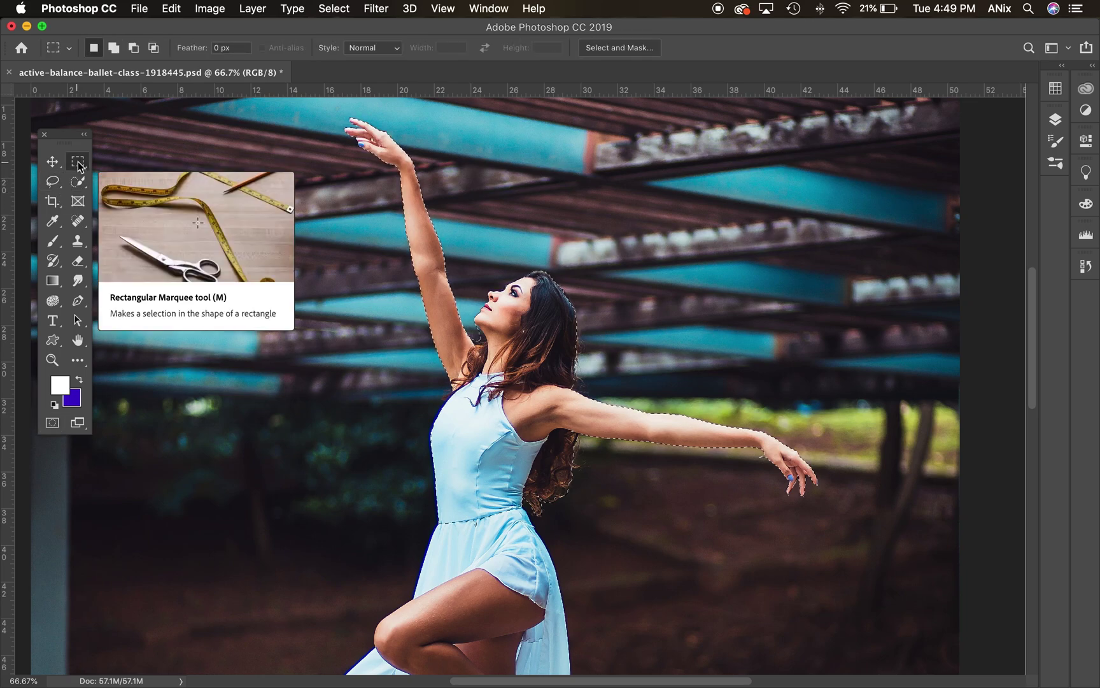
{"action": "left_click", "coordinate": [57, 179]}
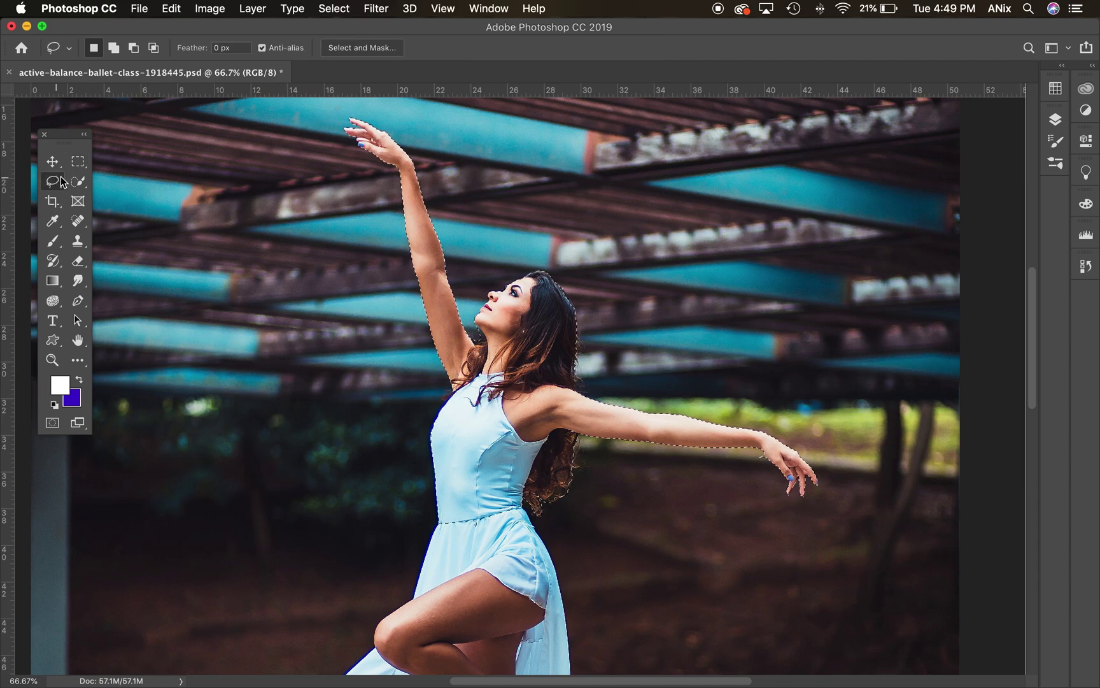
{"action": "left_click", "coordinate": [347, 47]}
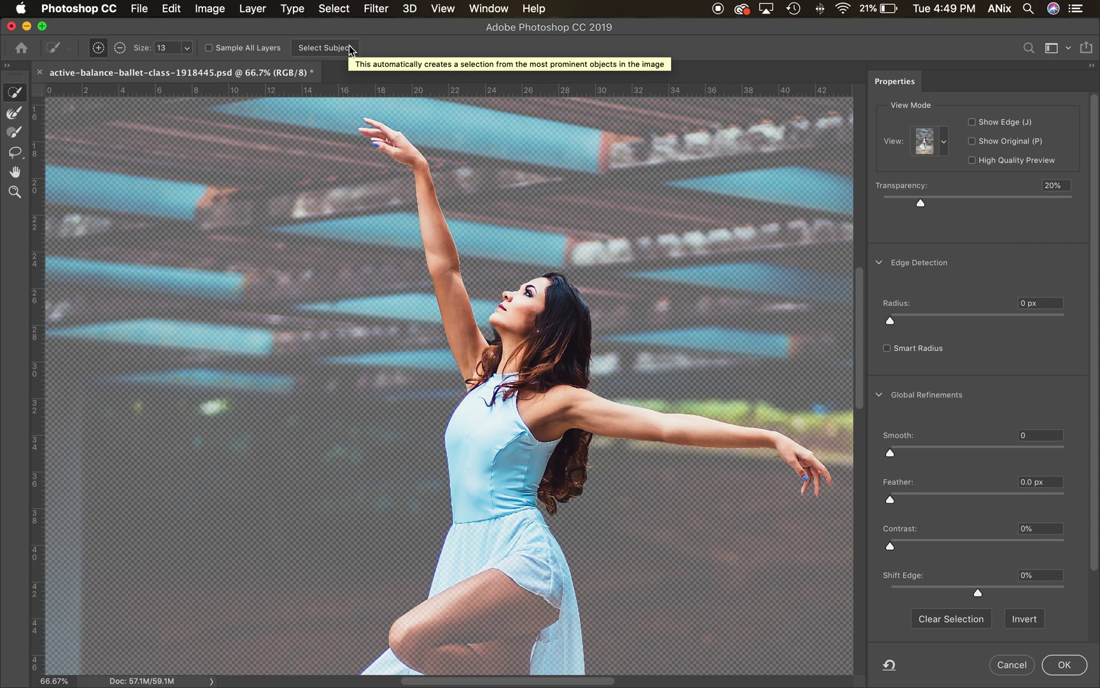
Step: In On Layers view, refine the edge with Radius 7 px, Smooth 41, Contrast 13%, and apply
{"action": "left_click", "coordinate": [942, 150]}
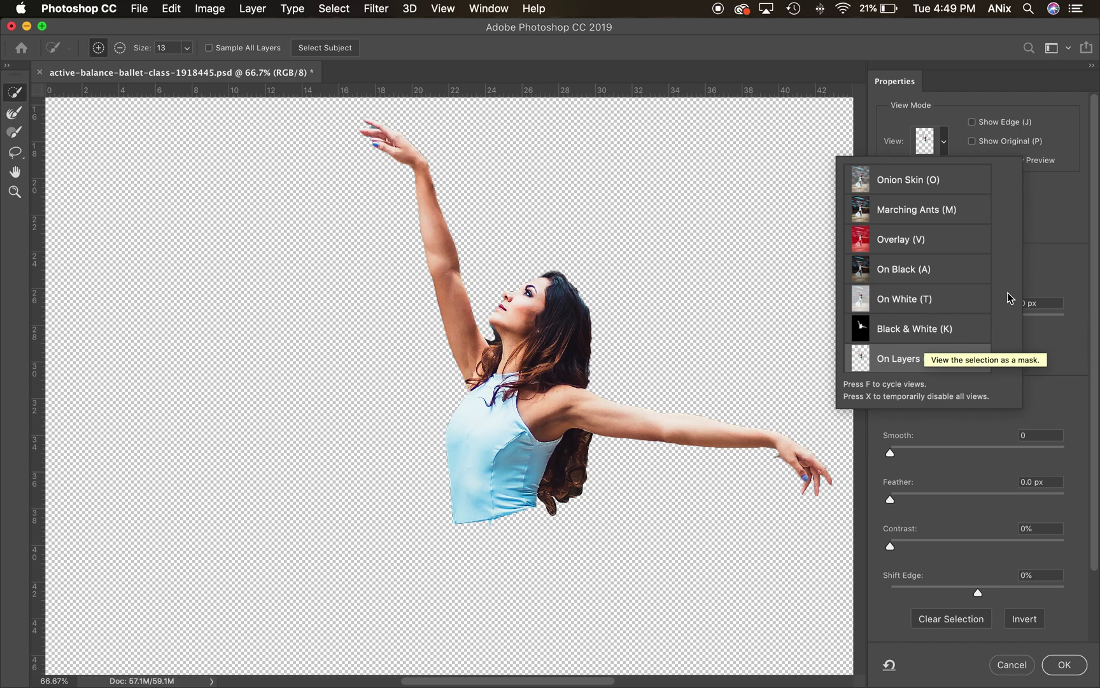
{"action": "left_click", "coordinate": [1052, 215]}
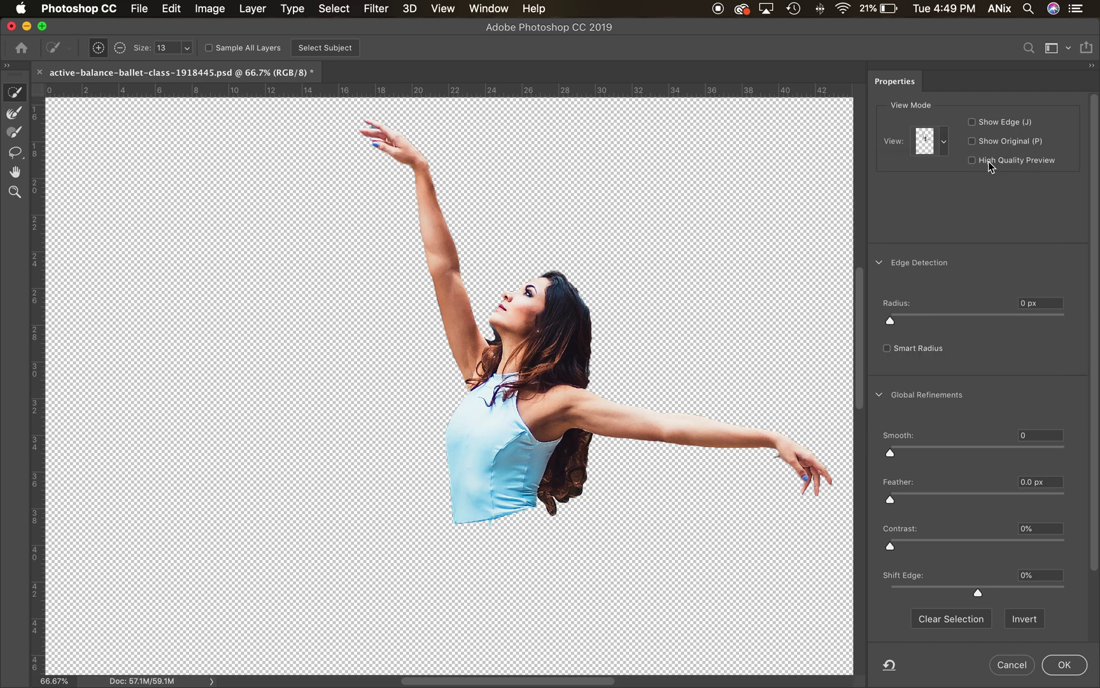
{"action": "left_click_drag", "start_coordinate": [890, 322], "coordinate": [942, 322]}
{"action": "key", "text": "p"}
{"action": "key", "text": "p"}
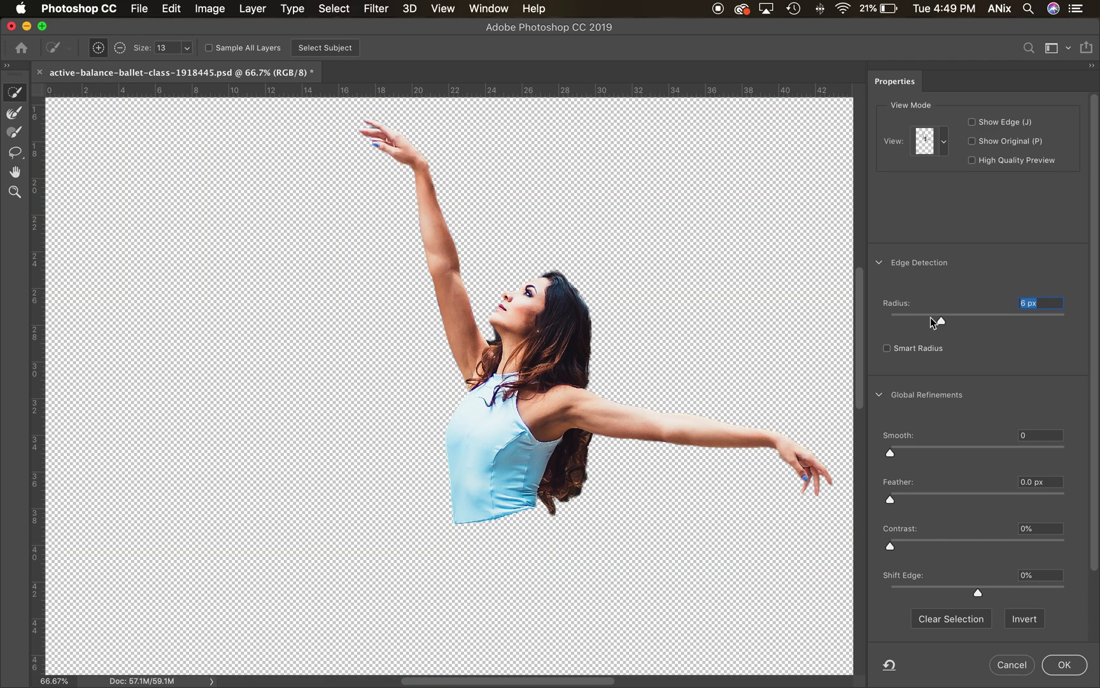
{"action": "left_click_drag", "start_coordinate": [945, 324], "coordinate": [950, 324]}
{"action": "left_click_drag", "start_coordinate": [890, 453], "coordinate": [962, 454]}
{"action": "left_click_drag", "start_coordinate": [891, 546], "coordinate": [913, 548]}
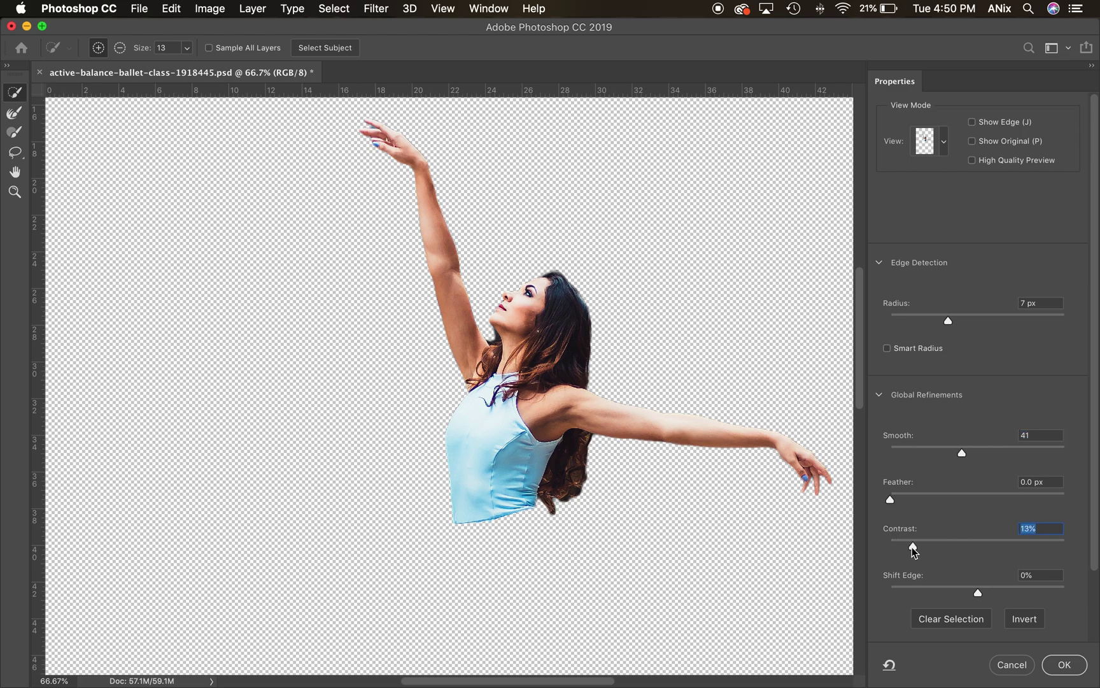
{"action": "left_click", "coordinate": [1068, 669]}
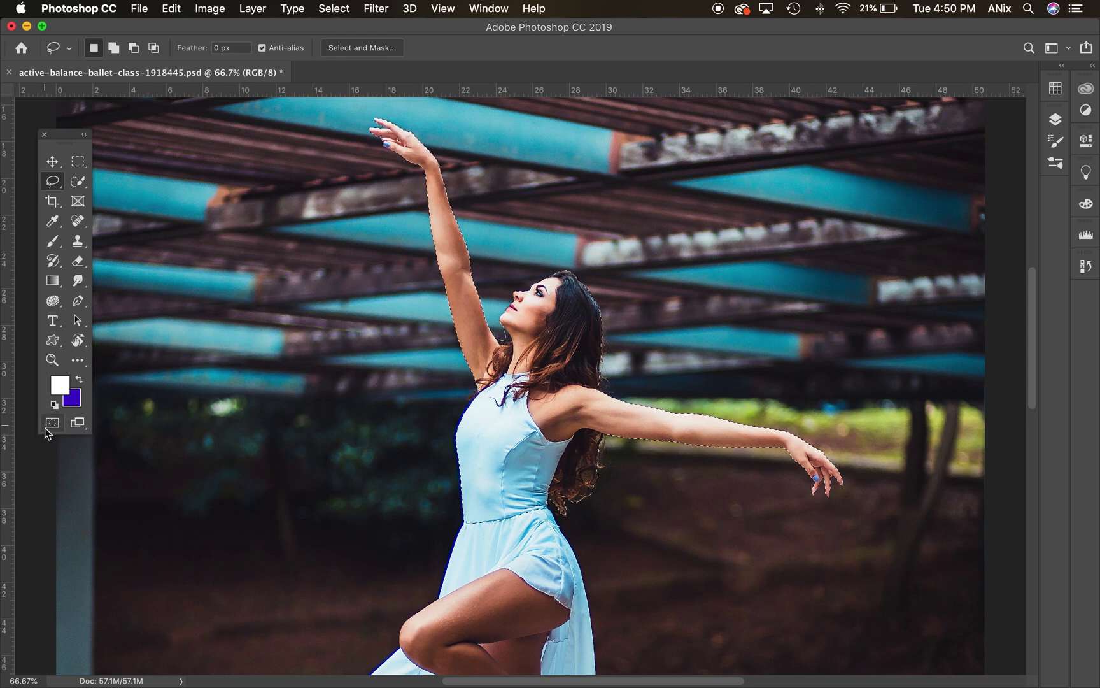
Step: Save the refined selection as a new channel named 'dancer', then deselect
{"action": "left_click", "coordinate": [323, 11]}
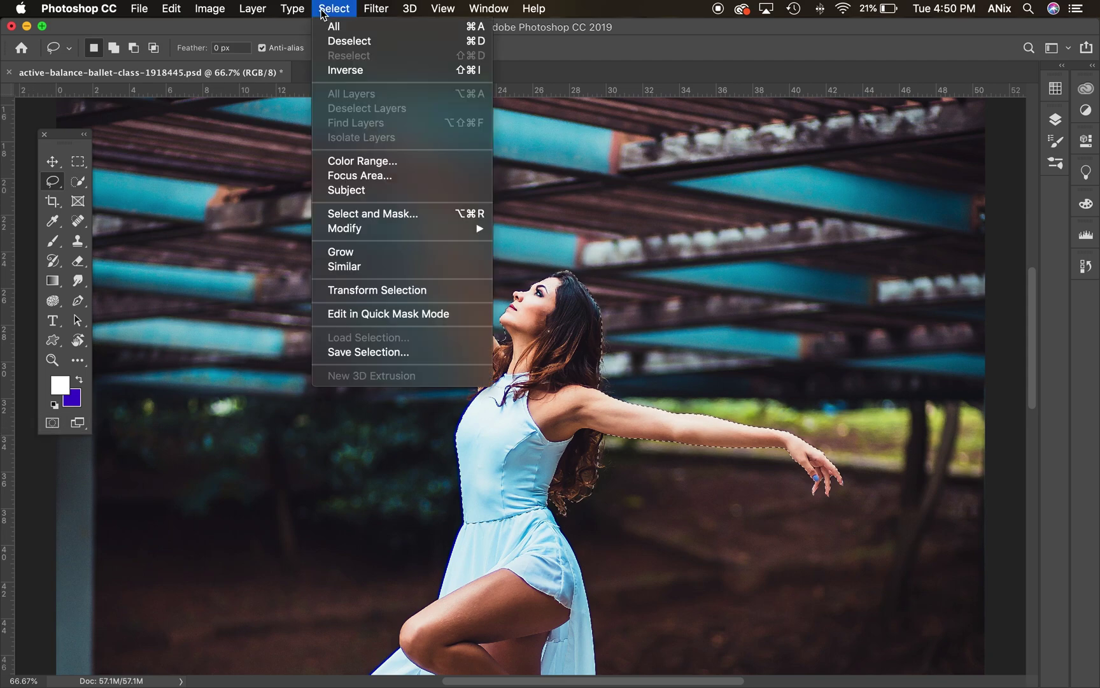
{"action": "left_click", "coordinate": [358, 352]}
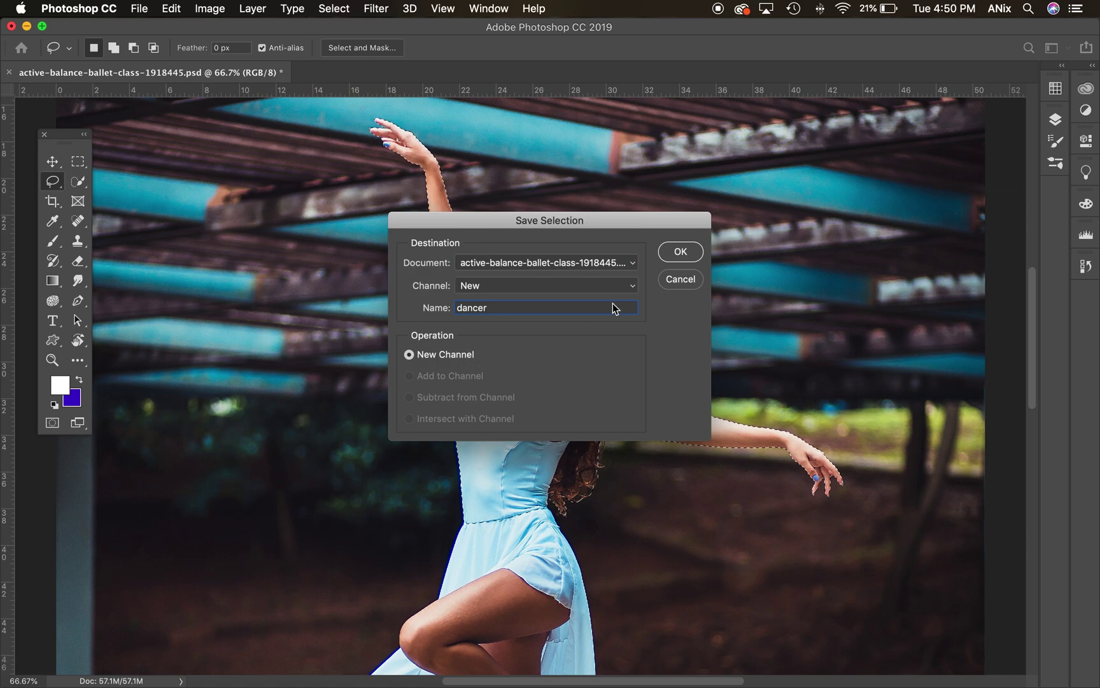
{"action": "left_click", "coordinate": [681, 253]}
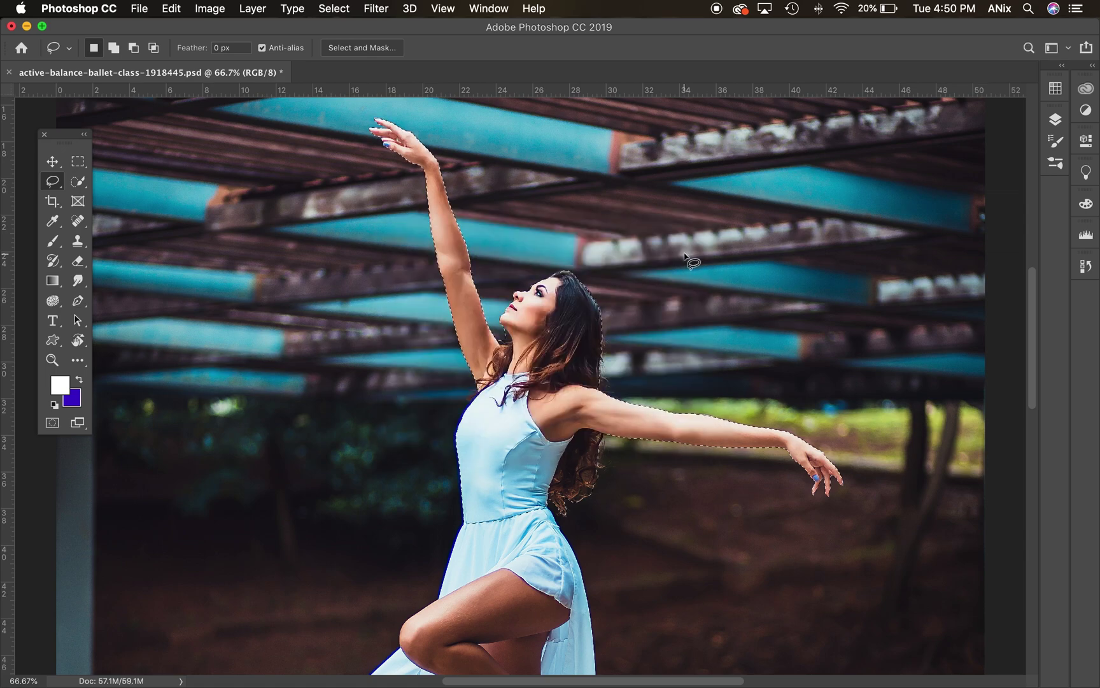
{"action": "left_click", "coordinate": [685, 257]}
Step: Show the Channels panel and load the 'dancer' channel back as a selection
{"action": "left_click", "coordinate": [498, 11]}
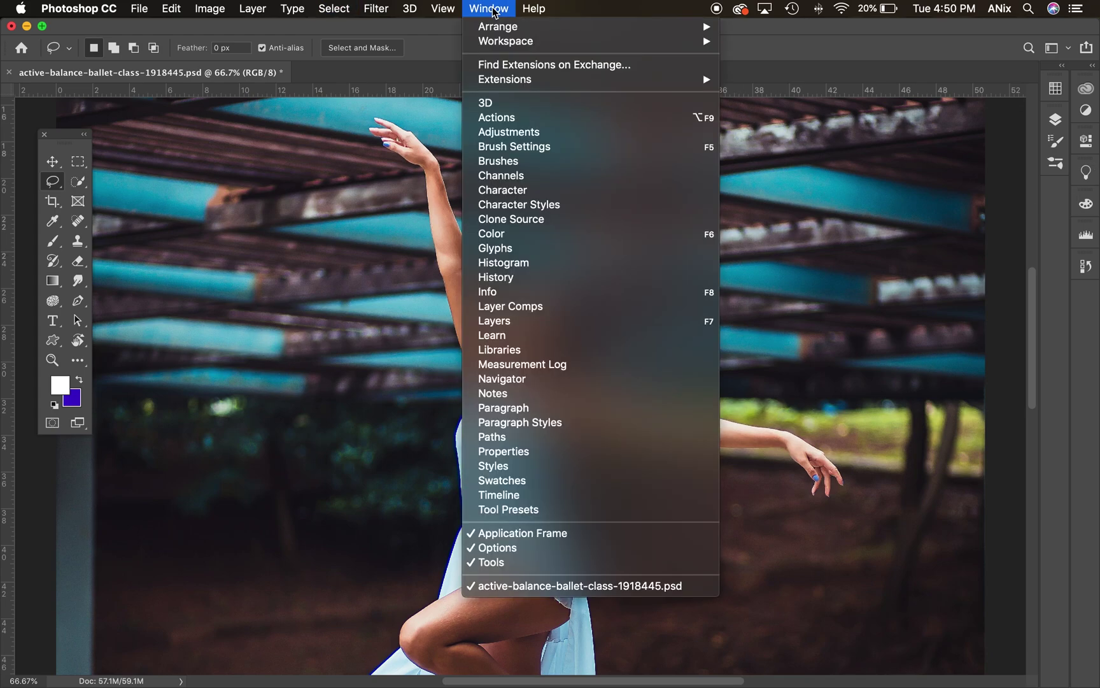
{"action": "left_click", "coordinate": [511, 182]}
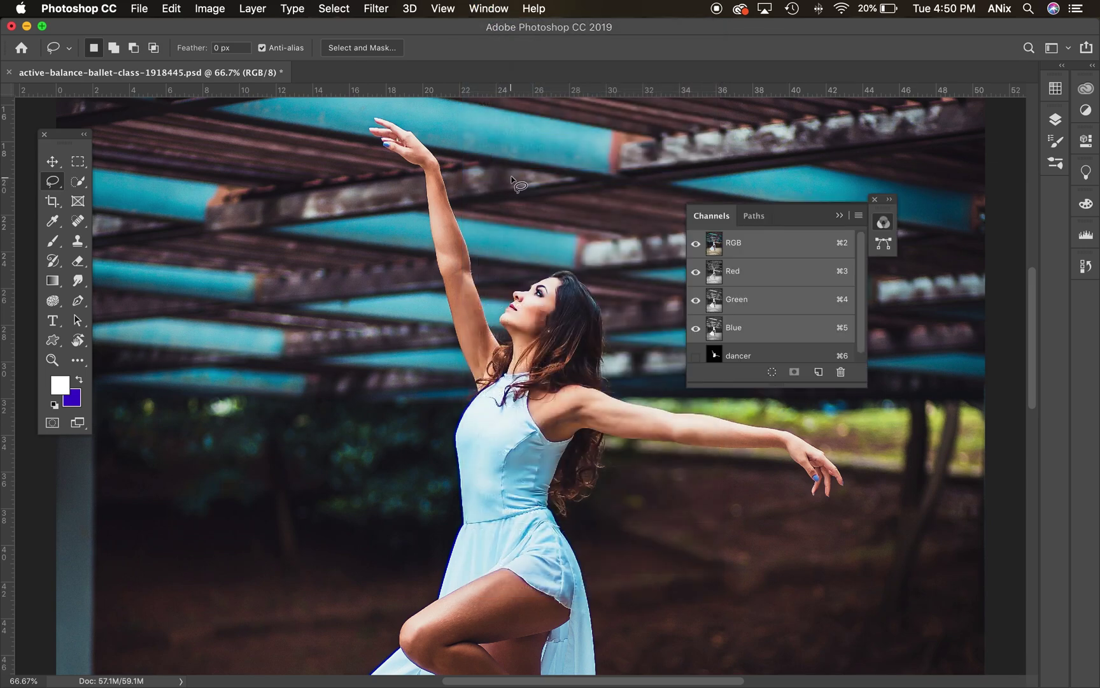
{"action": "scroll", "coordinate": [806, 332], "scroll_direction": "down", "scroll_amount": 1}
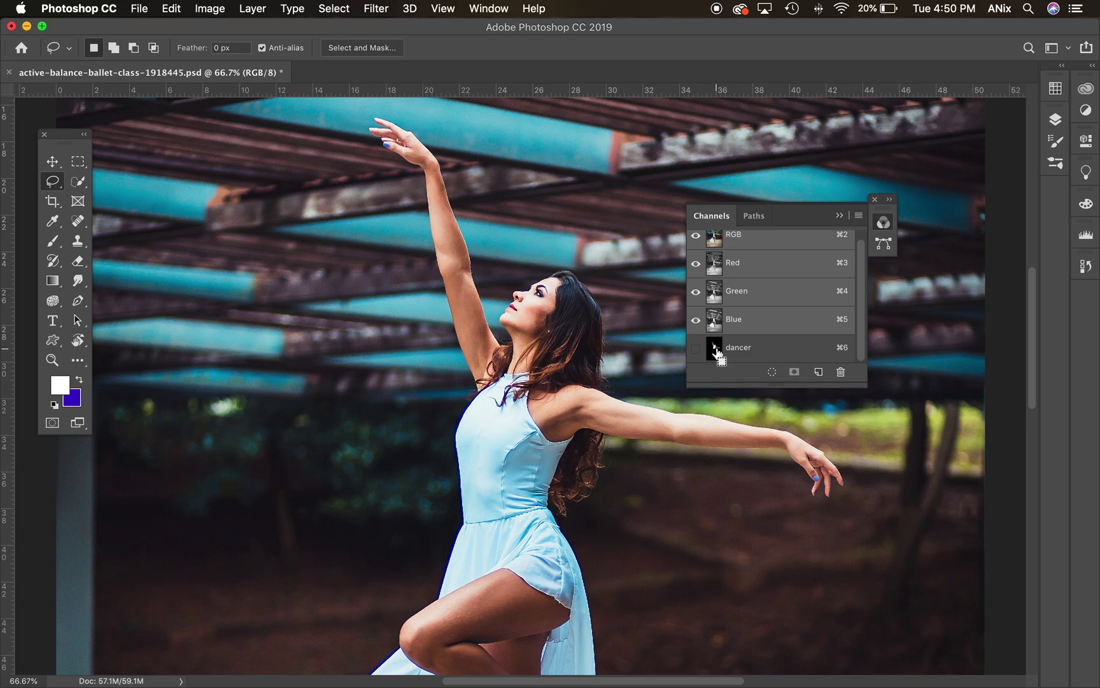
{"action": "left_click", "coordinate": [715, 351], "text": "super"}
Step: Enter Quick Mask and paint a black brush stroke across the torso, then partly paint it out
{"action": "left_click", "coordinate": [54, 426]}
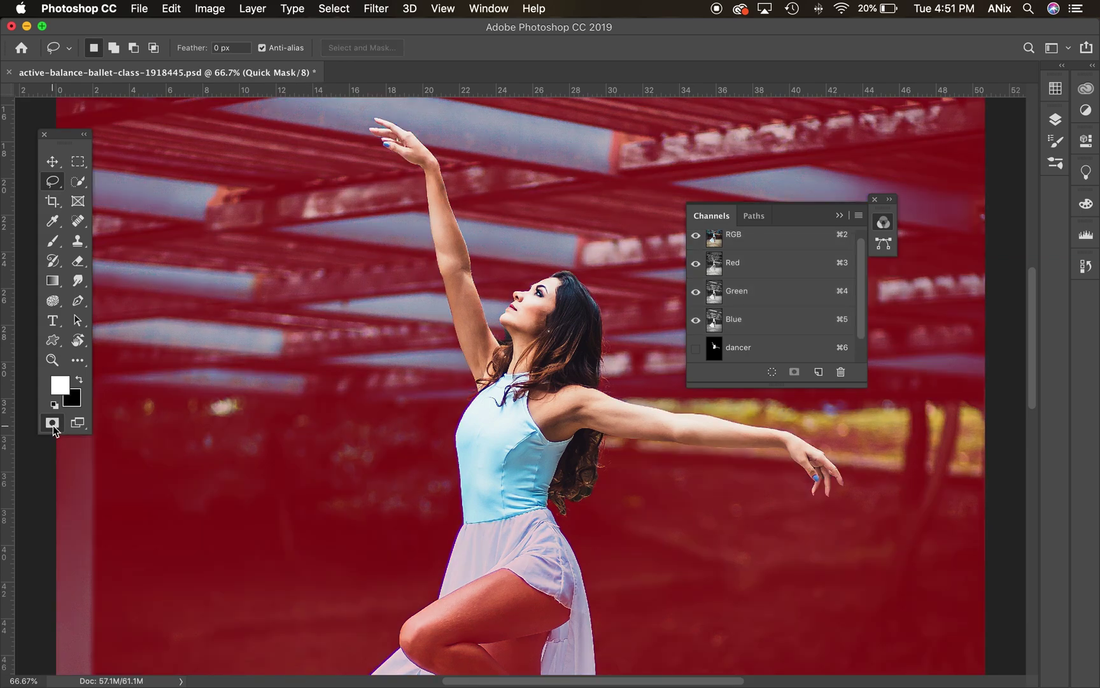
{"action": "left_click", "coordinate": [54, 242]}
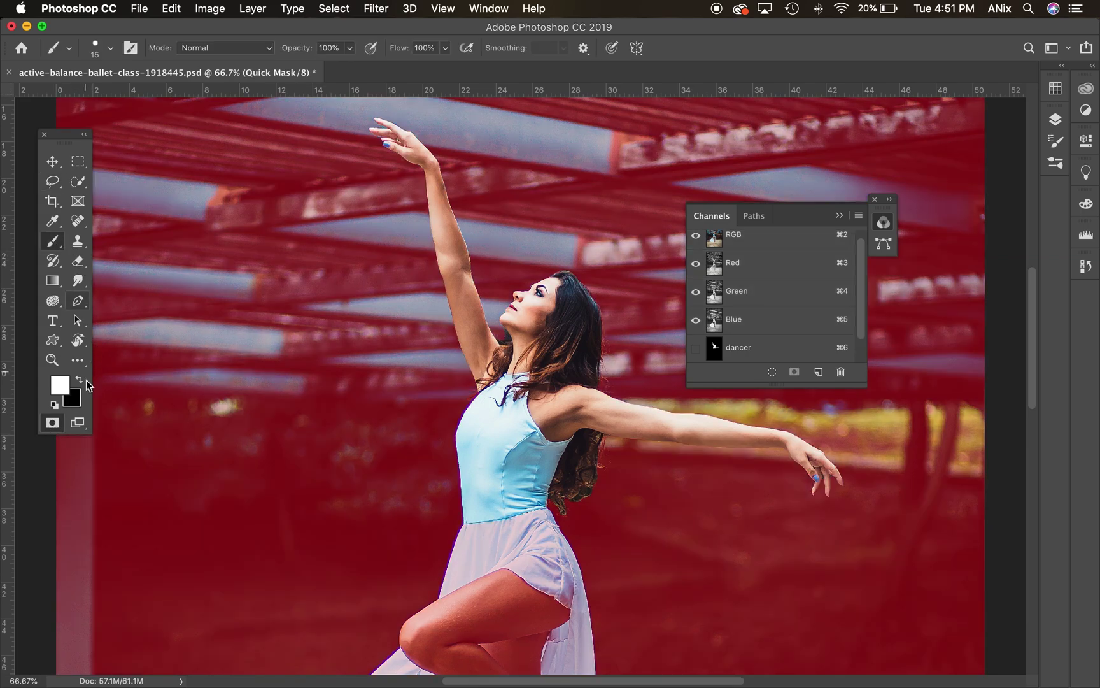
{"action": "left_click", "coordinate": [81, 380]}
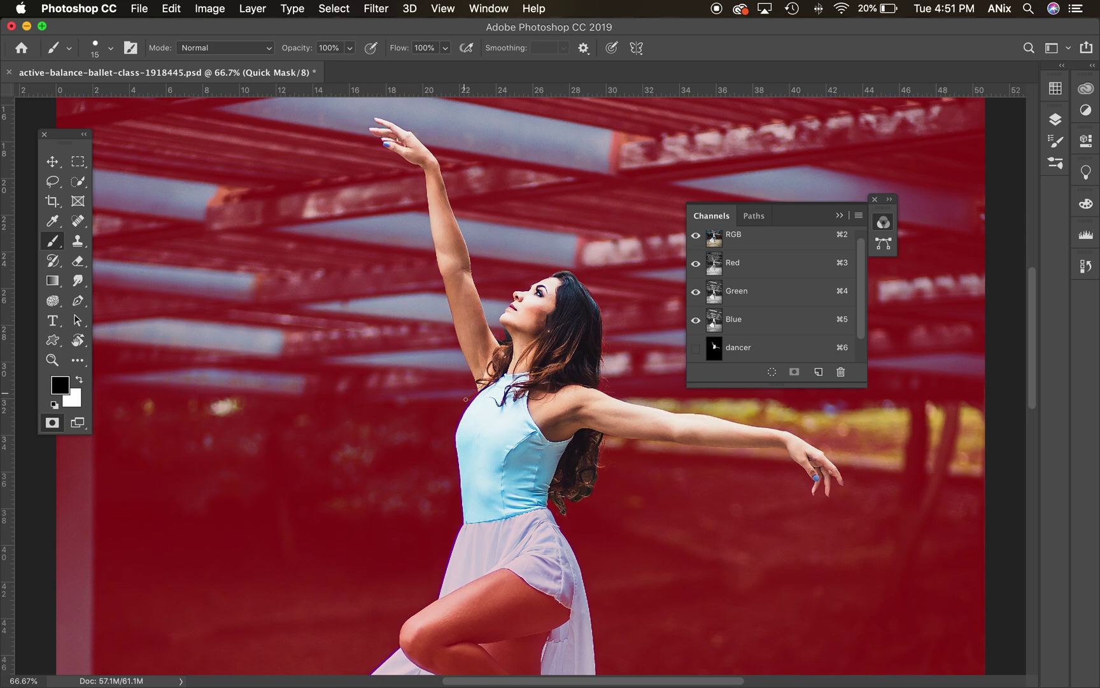
{"action": "left_click_drag", "start_coordinate": [456, 435], "coordinate": [599, 477]}
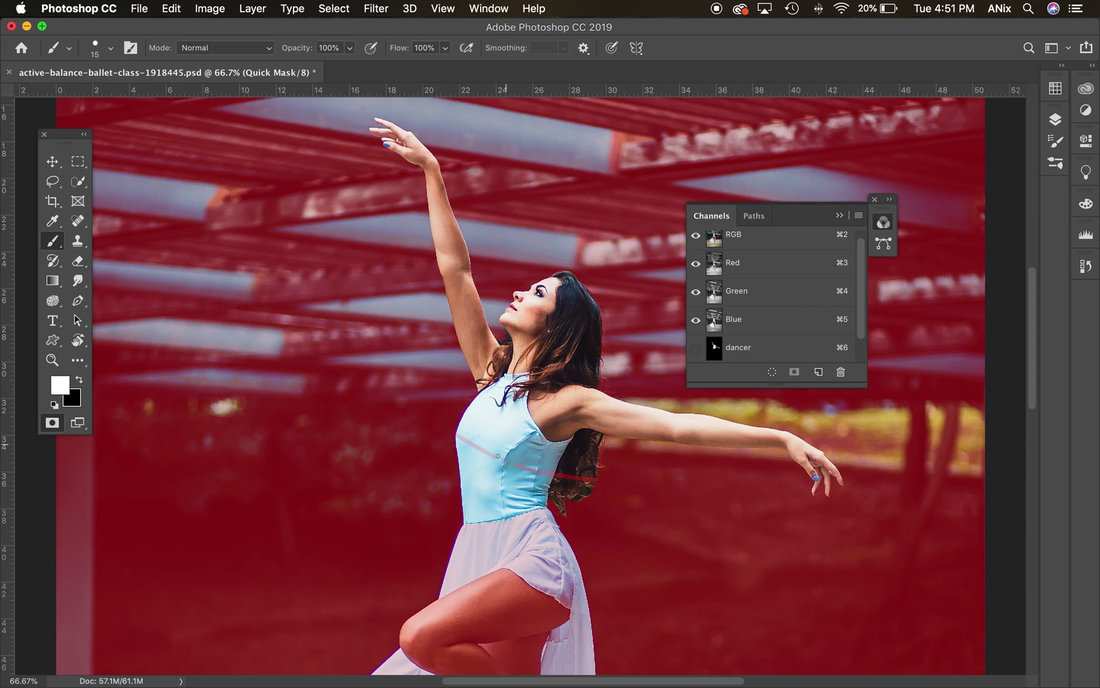
{"action": "mouse_move", "coordinate": [497, 456]}
{"action": "left_mouse_down"}
{"action": "mouse_move", "coordinate": [459, 439]}
{"action": "mouse_move", "coordinate": [472, 444]}
{"action": "left_mouse_up"}
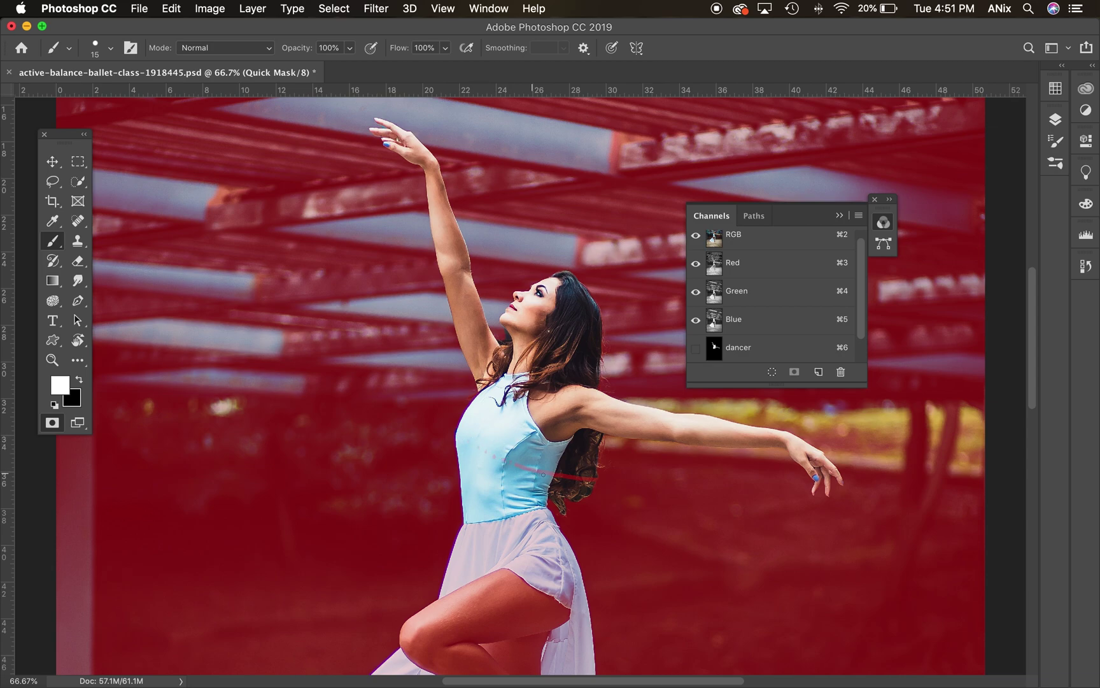